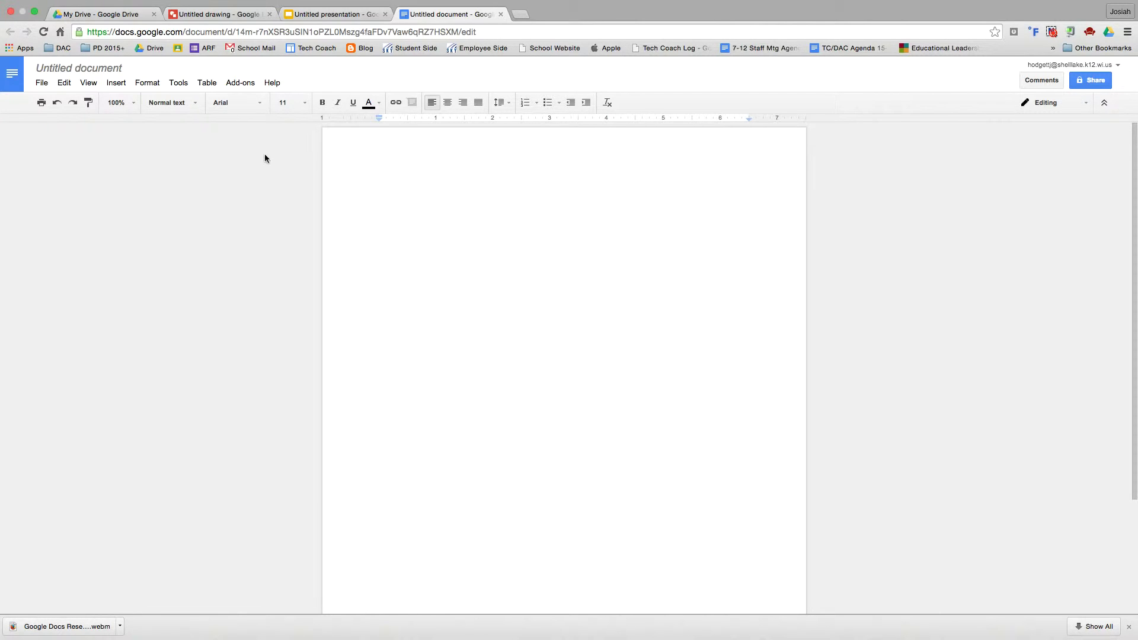
- Open the Research panel beside the blank document, leaving its search type on Everything
click(177, 85)
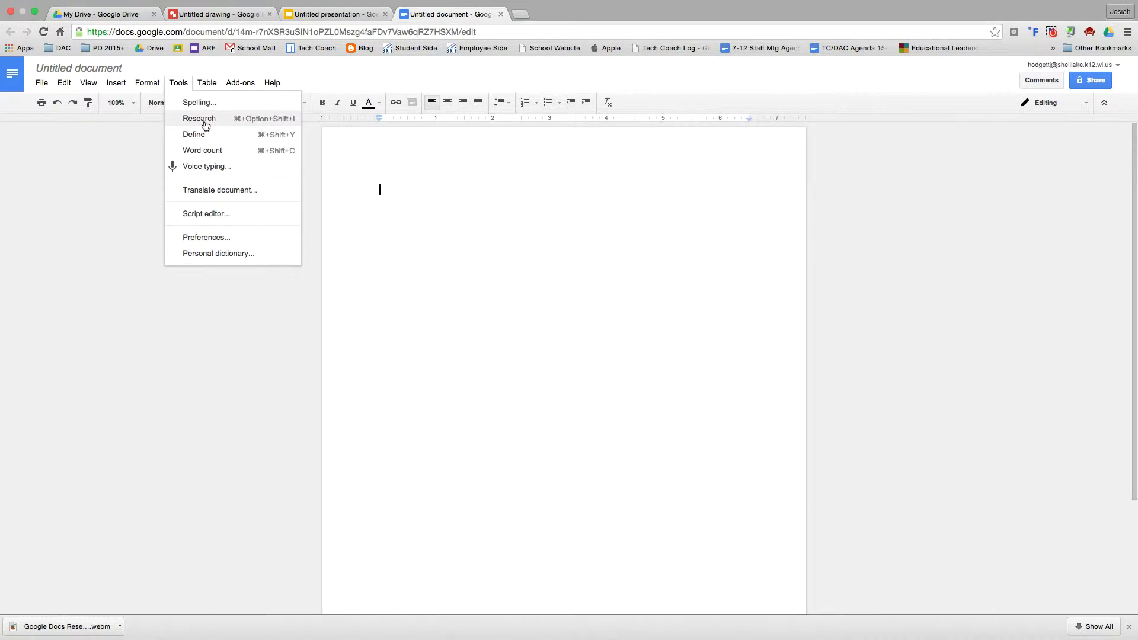
click(205, 121)
click(178, 83)
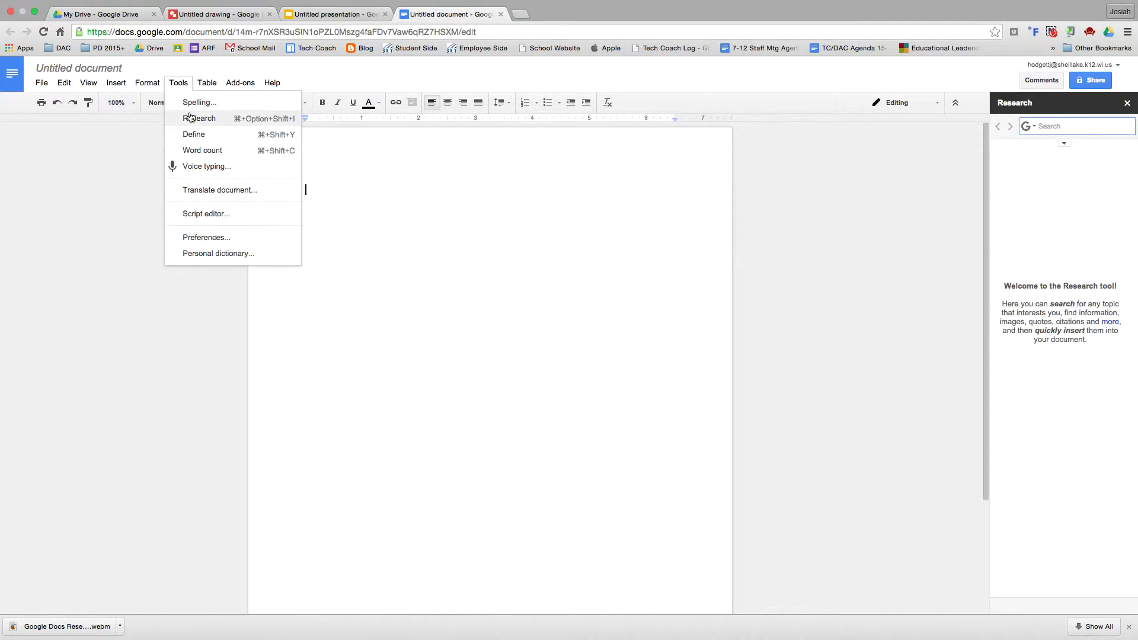
click(862, 279)
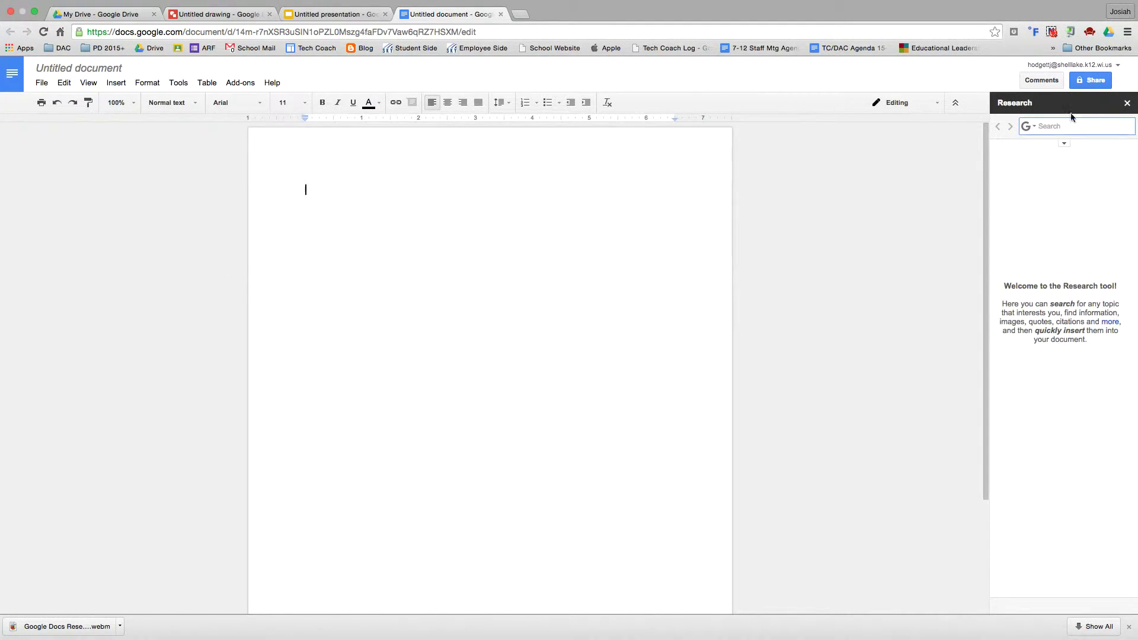
click(1030, 126)
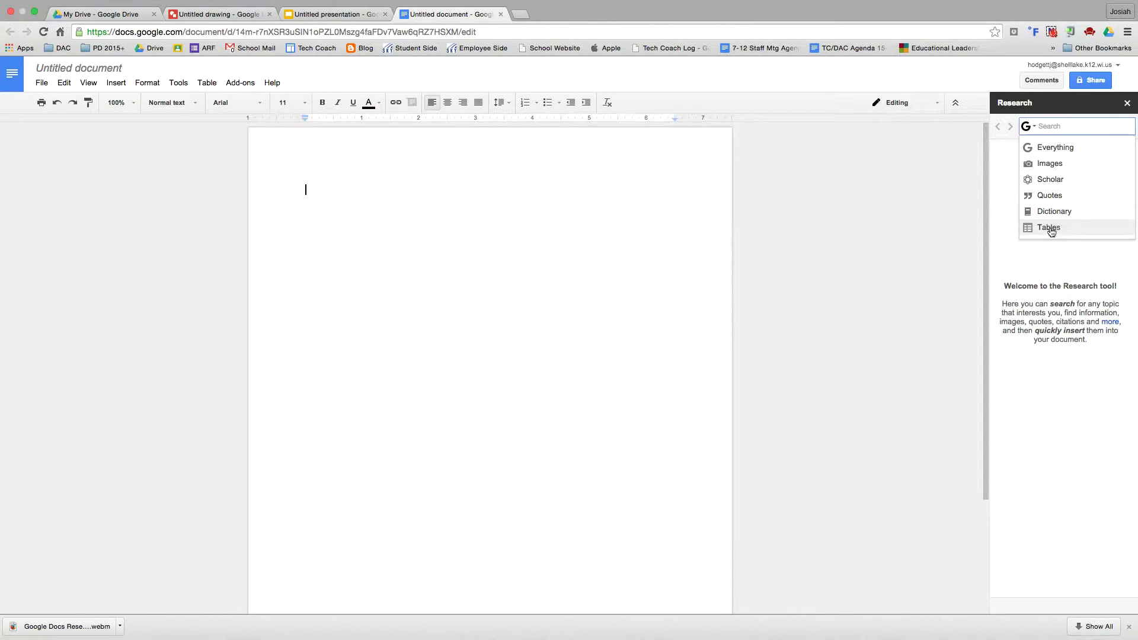
click(1066, 148)
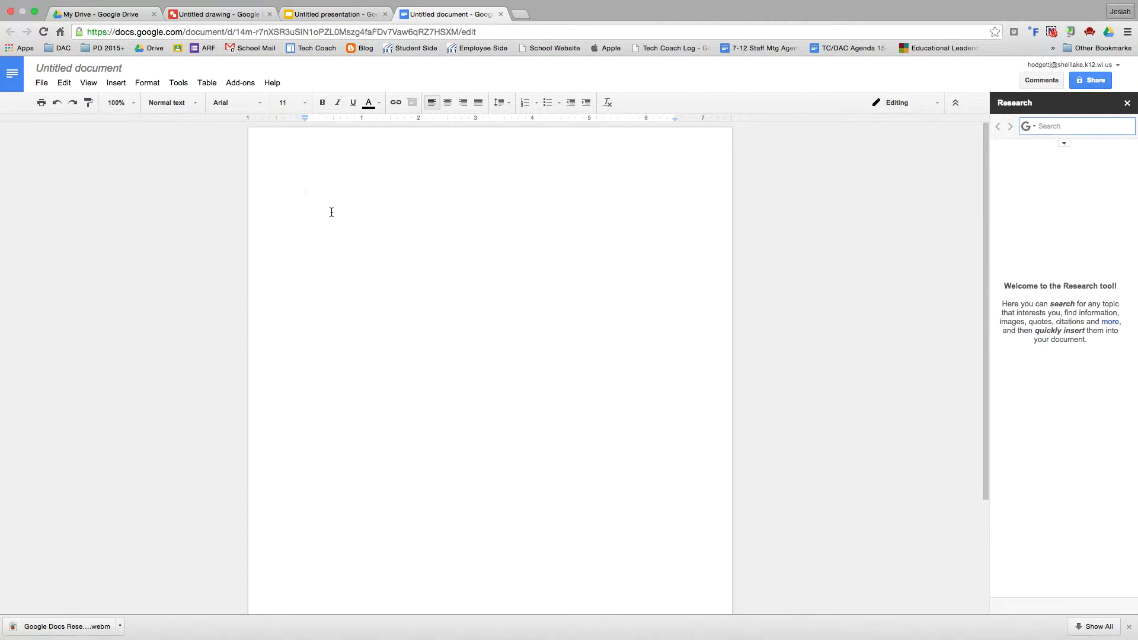
- Type 'Abe Lincoln' and research the selected name from its context menu
text(Abe Lincoln)
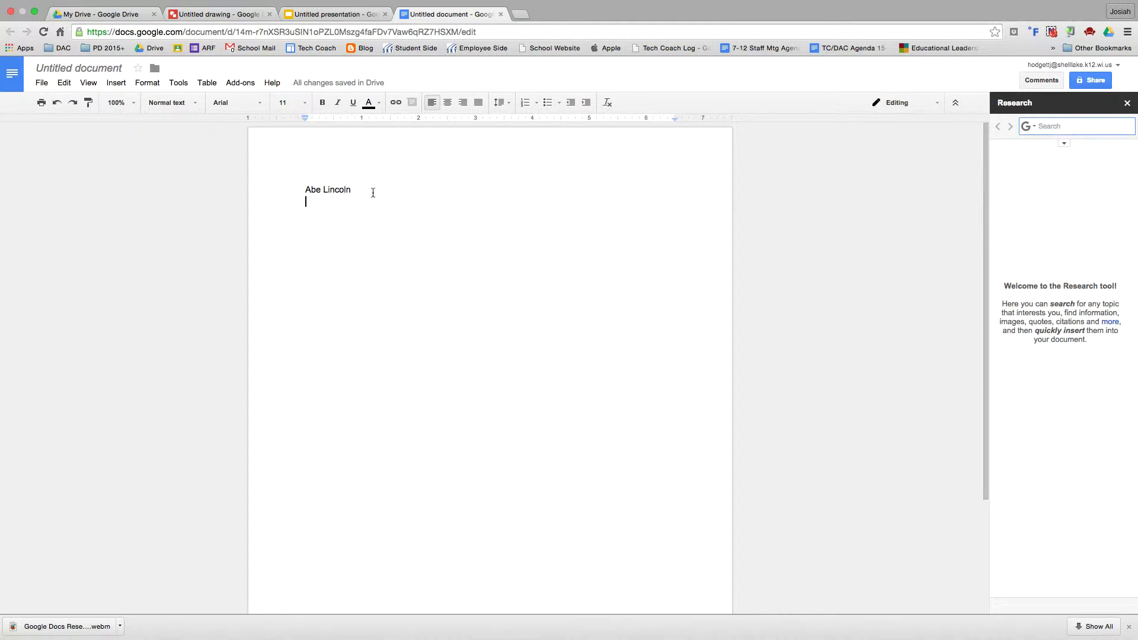
drag(354, 189, 297, 190)
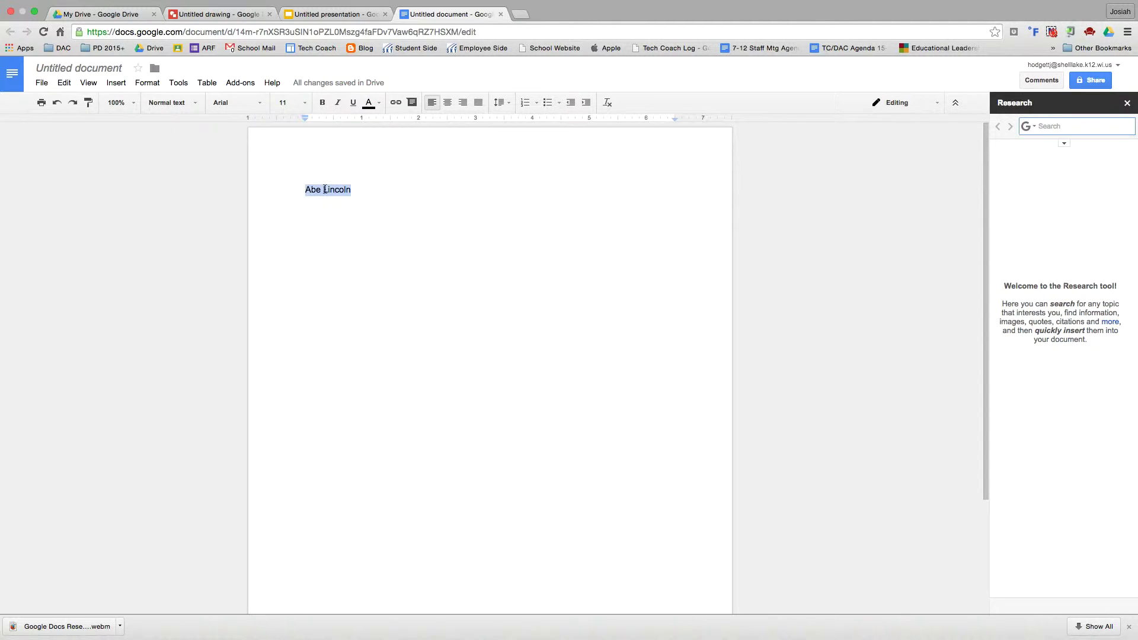
right_click(324, 189)
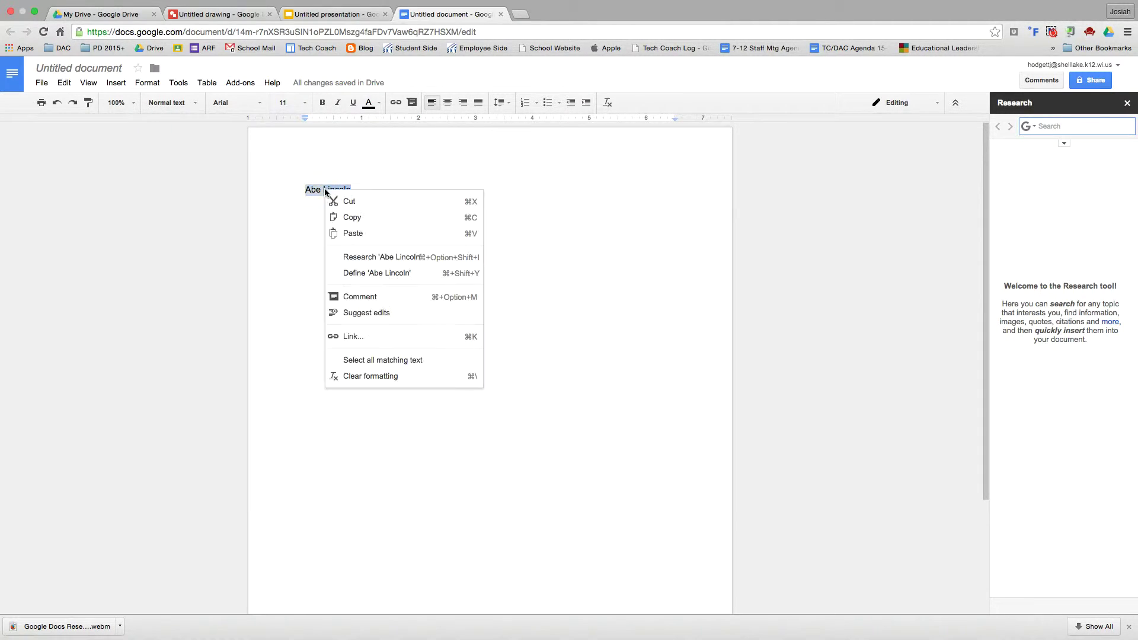
click(408, 264)
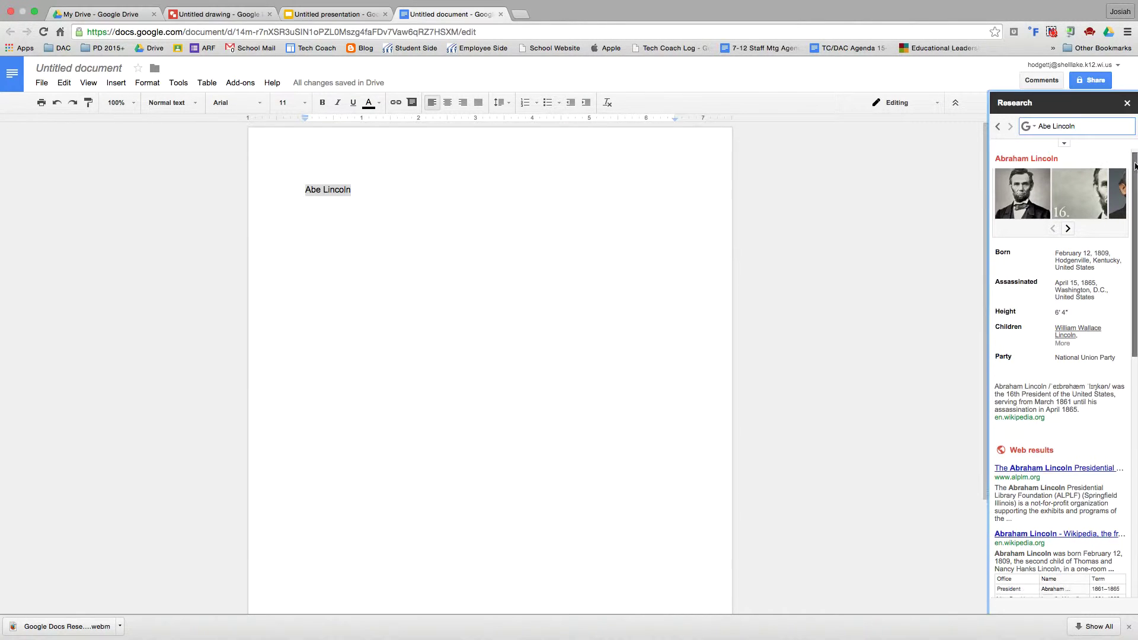
- Browse more Lincoln photos, then scroll the results down to the alplm.org web result
drag(1136, 161, 1136, 151)
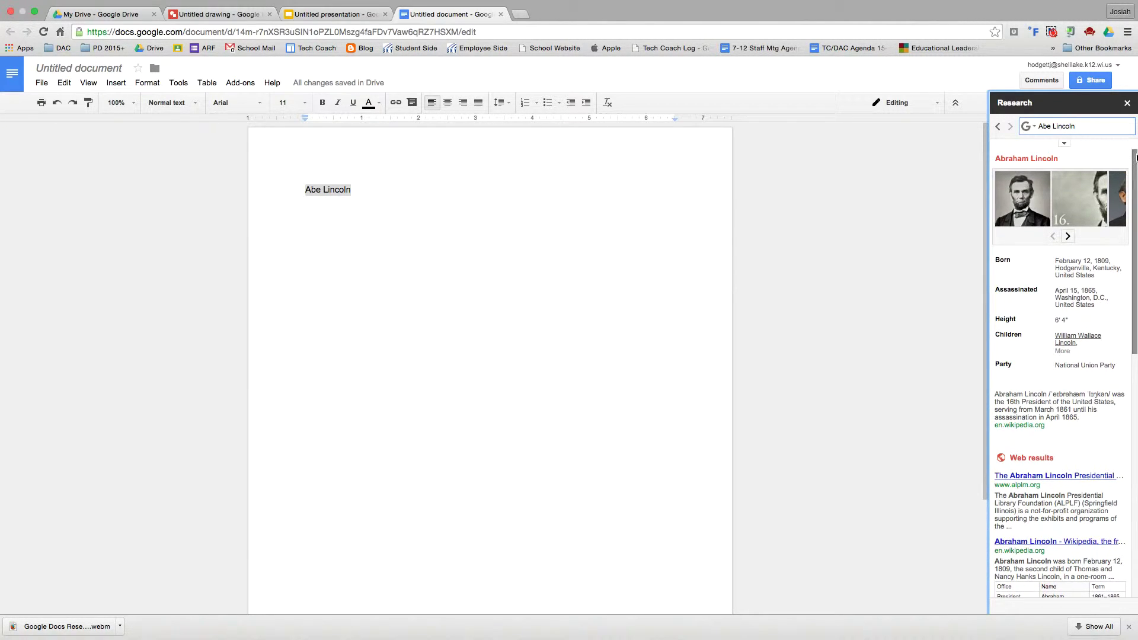
scroll(1135, 157, down, 1)
scroll(1135, 157, up, 1)
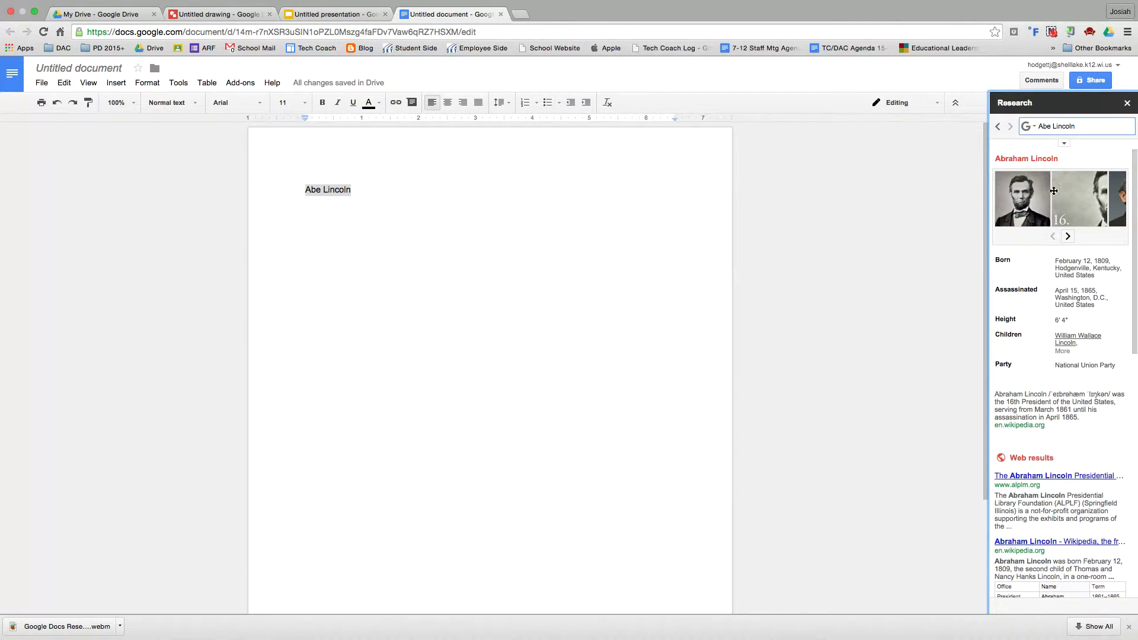
click(1067, 236)
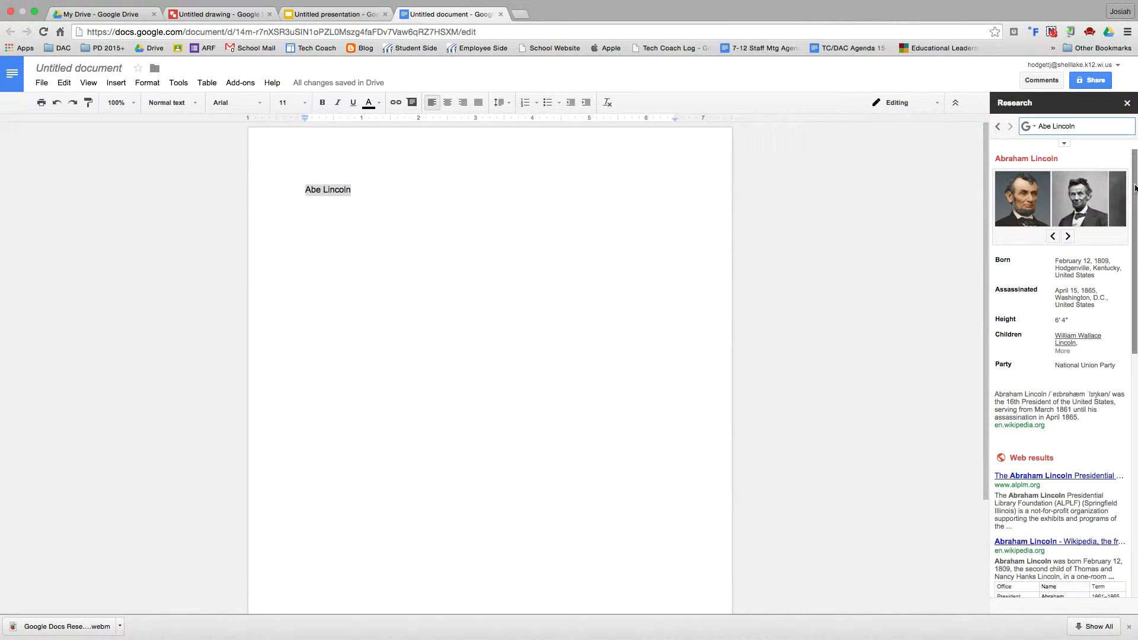
scroll(1135, 188, down, 2)
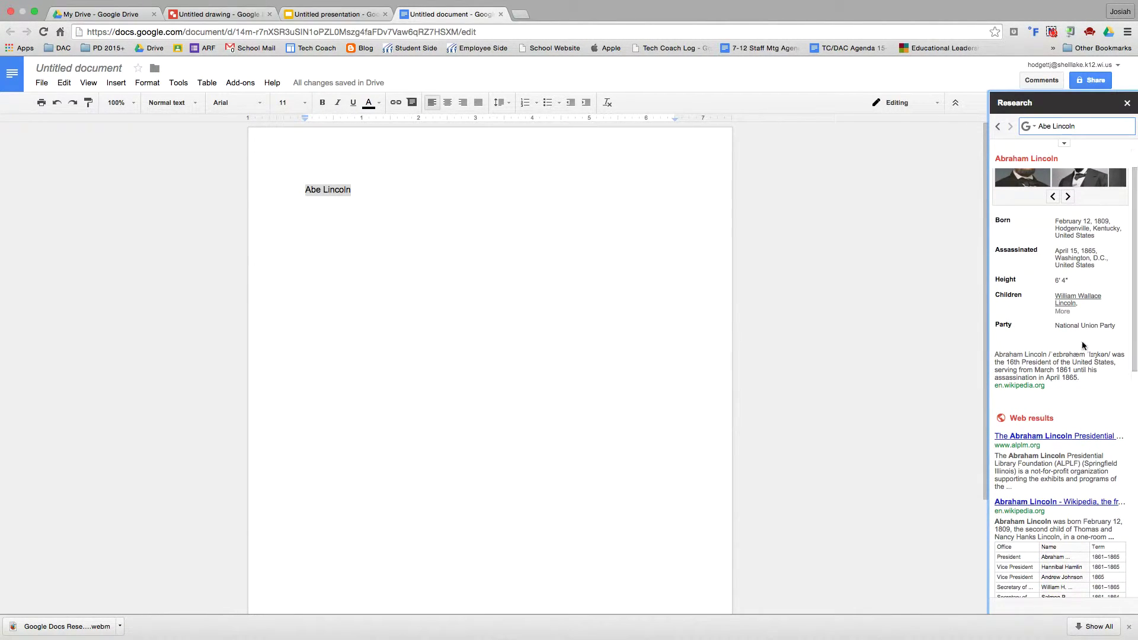
scroll(1082, 345, down, 3)
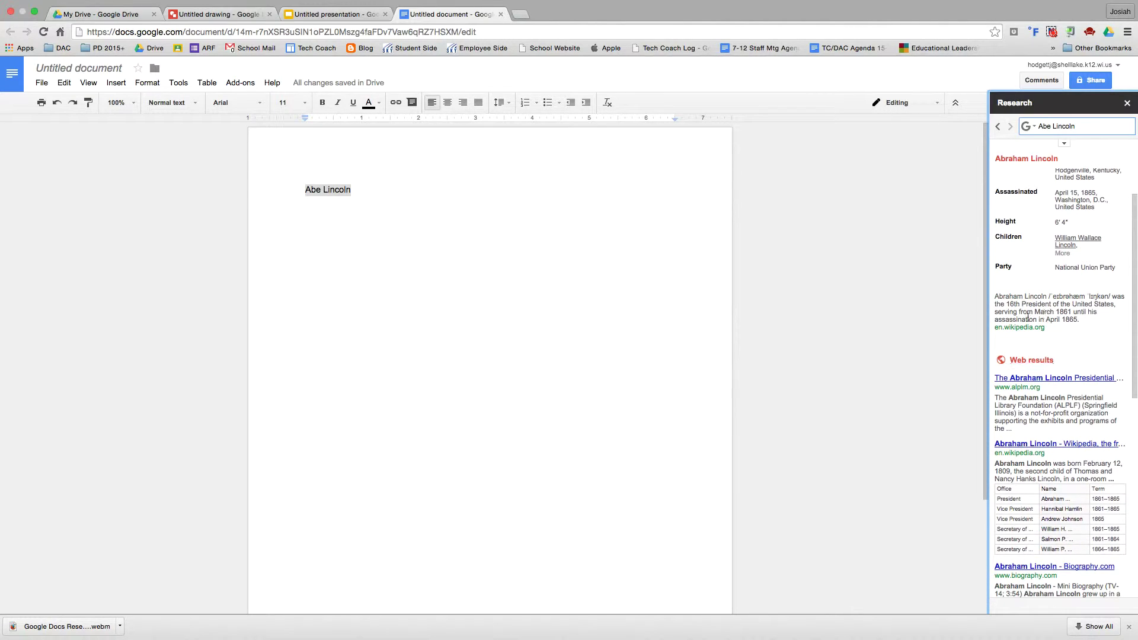
drag(1136, 248, 1128, 298)
mouse_move(1109, 305)
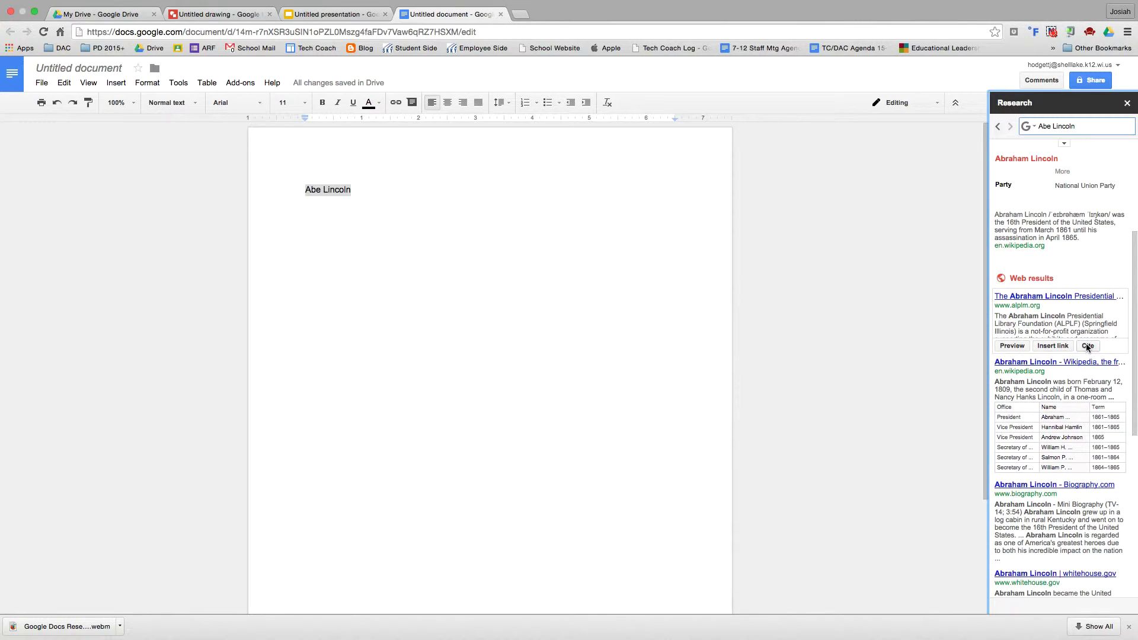
- Preview the alplm.org Presidential Library Foundation site, scroll its home page, then return to the document
click(1013, 346)
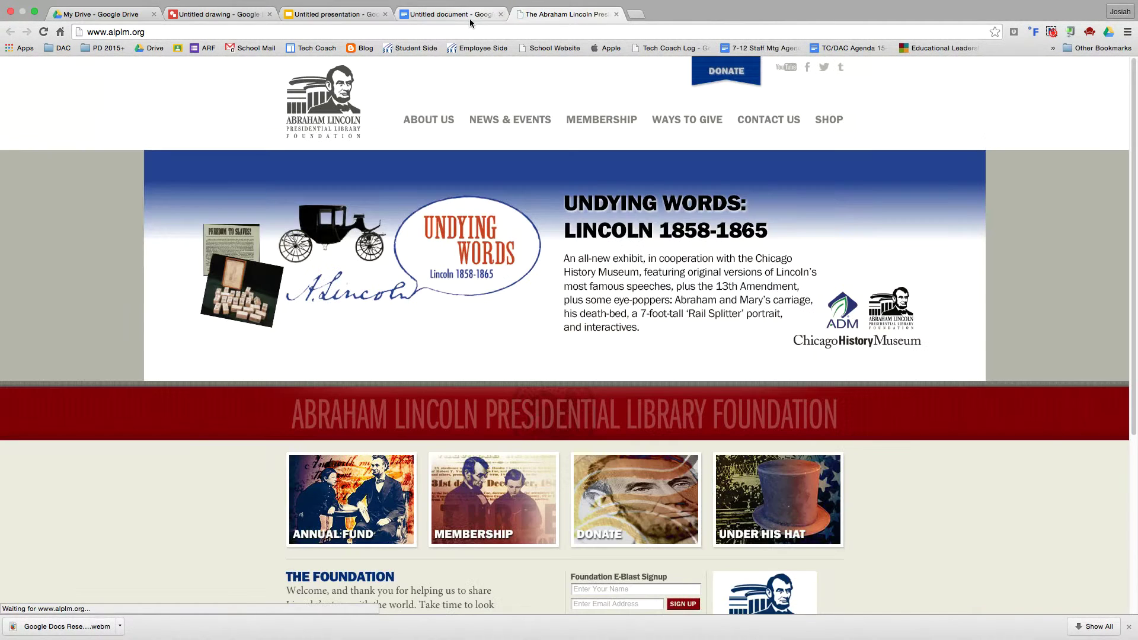
scroll(521, 331, down, 5)
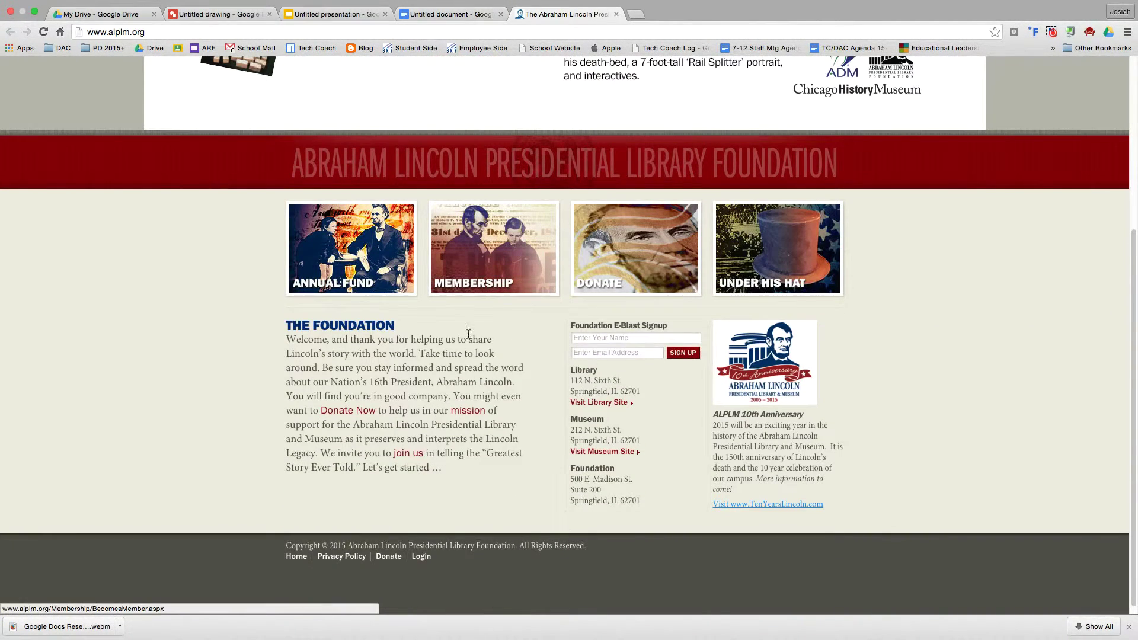
click(442, 16)
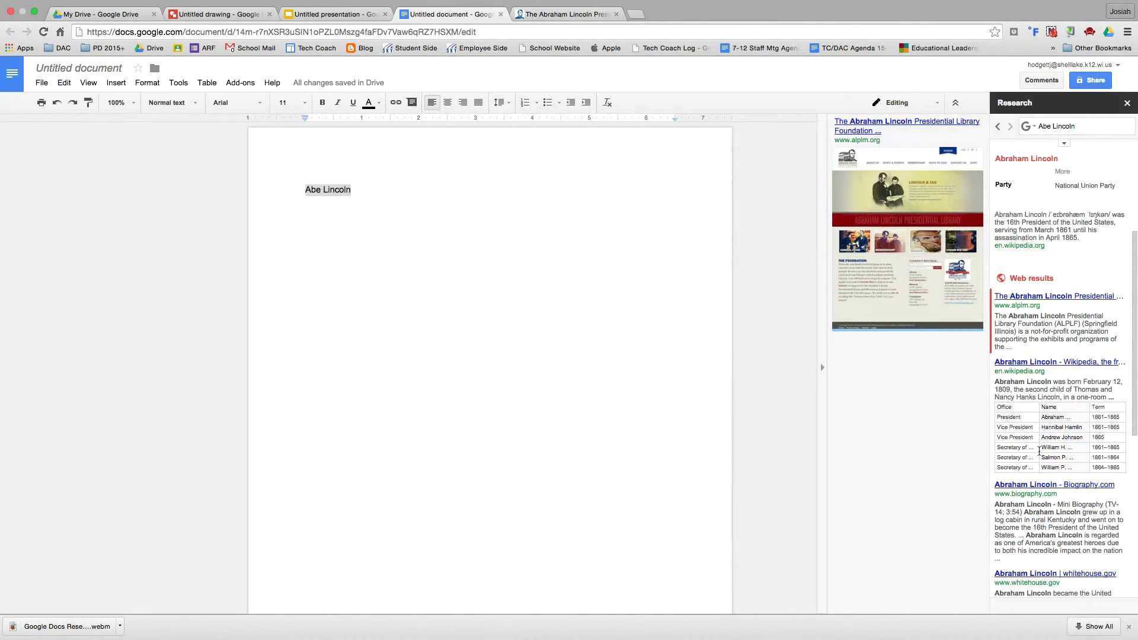
- Complete 'Abe Lincoln was a president.', cite alplm.org as a footnote, and close Research
click(375, 192)
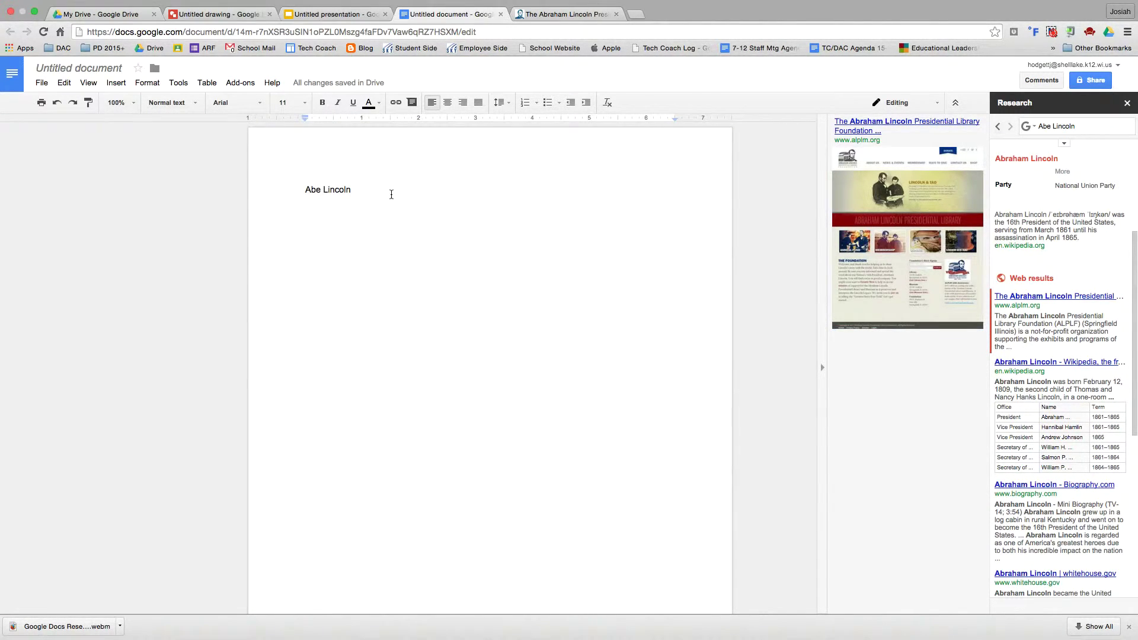
text(was a president.)
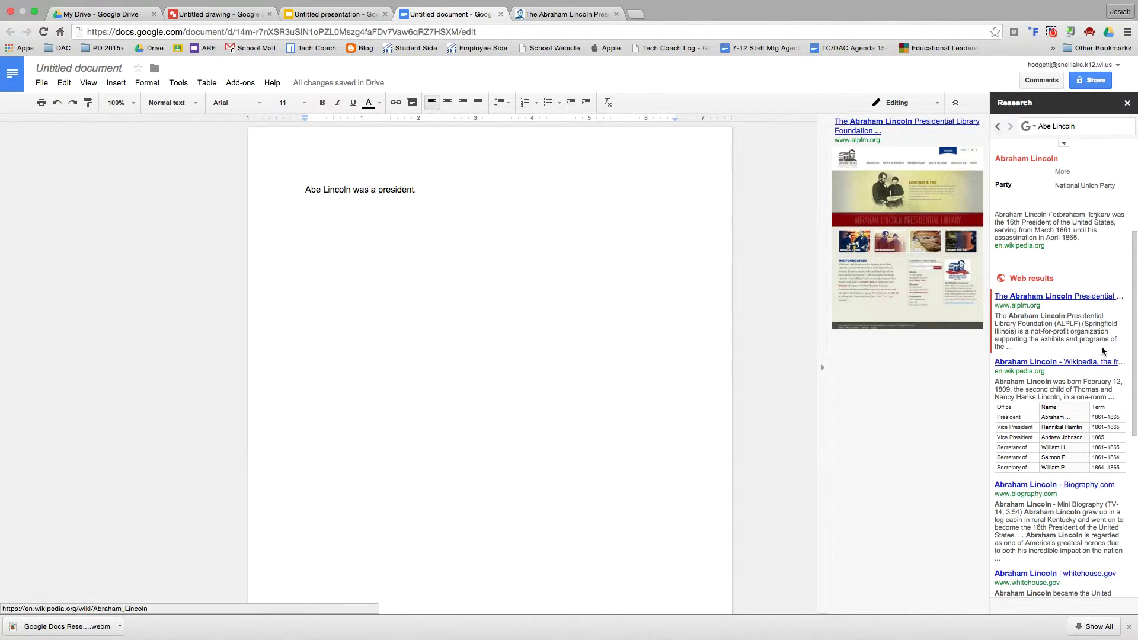
mouse_move(1089, 349)
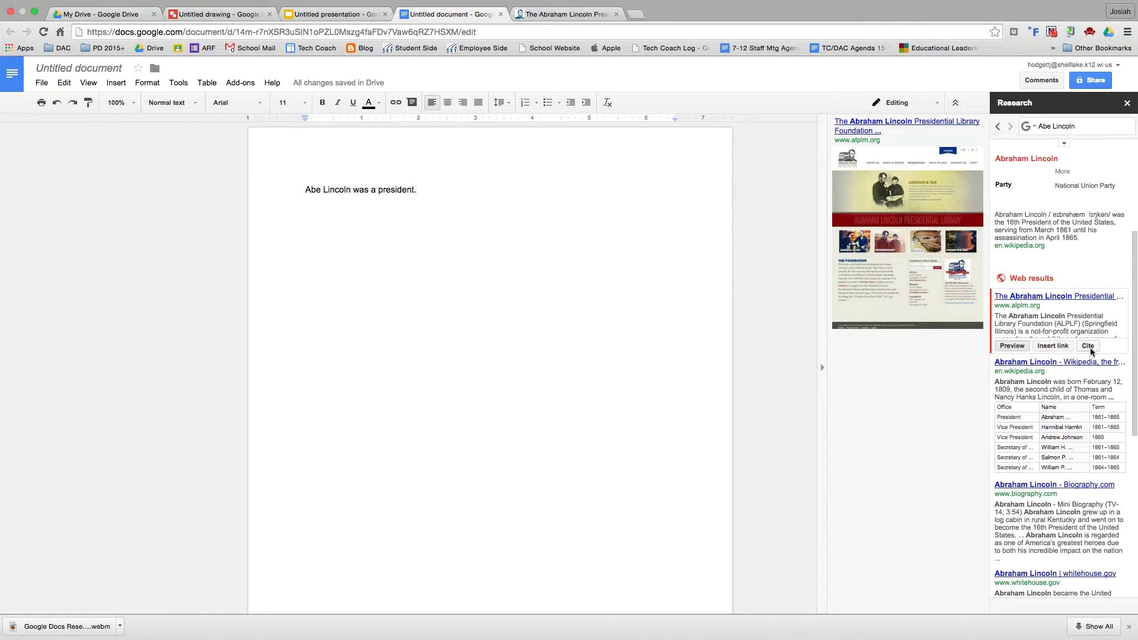
click(1088, 347)
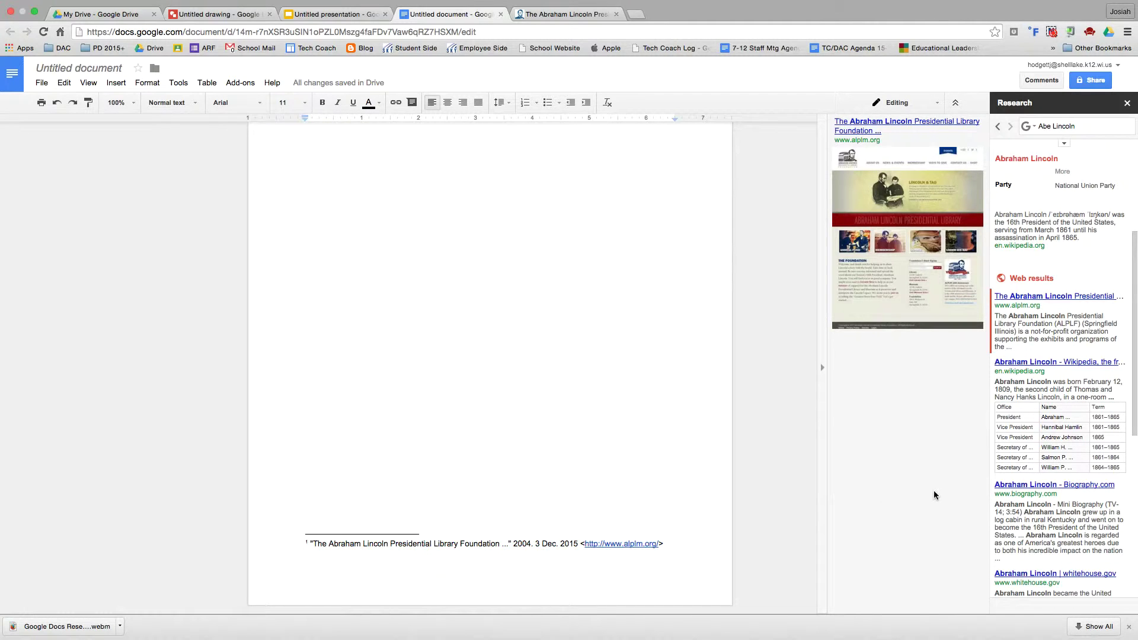
scroll(798, 354, up, 5)
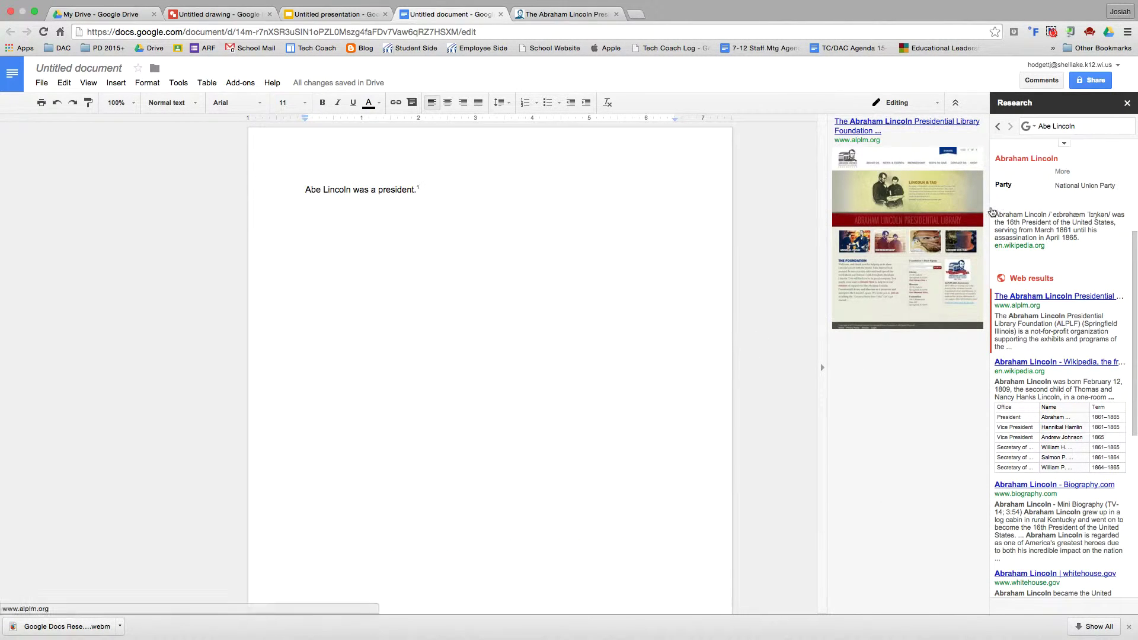
click(1128, 104)
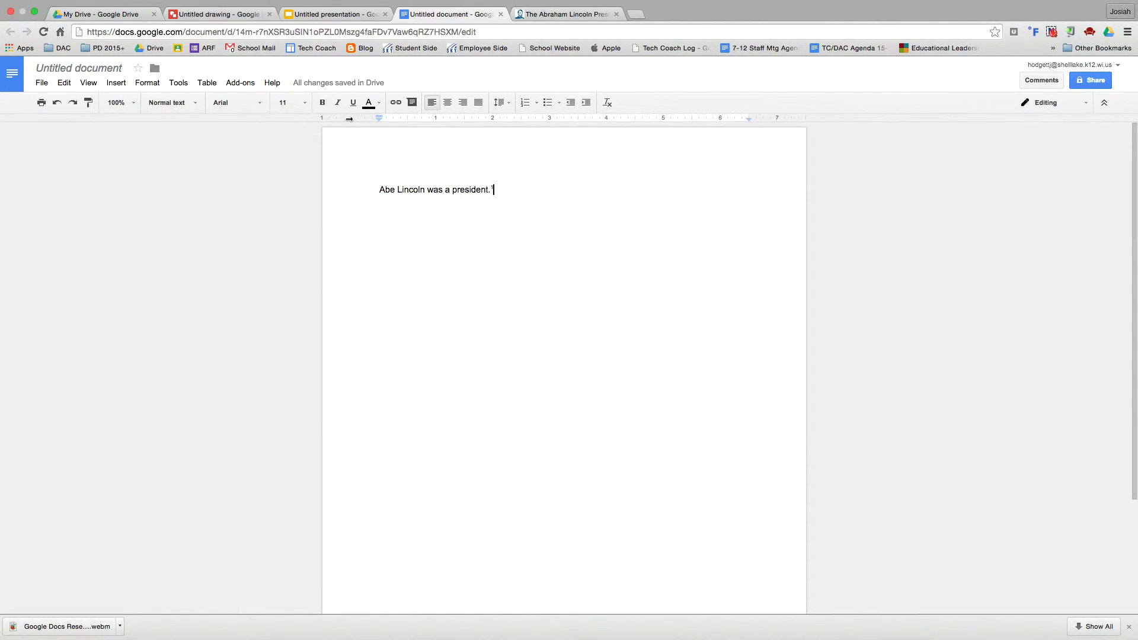
- In the untitled presentation, dismiss Themes, add two new slides, and check slides 2, 1 and 3
click(339, 13)
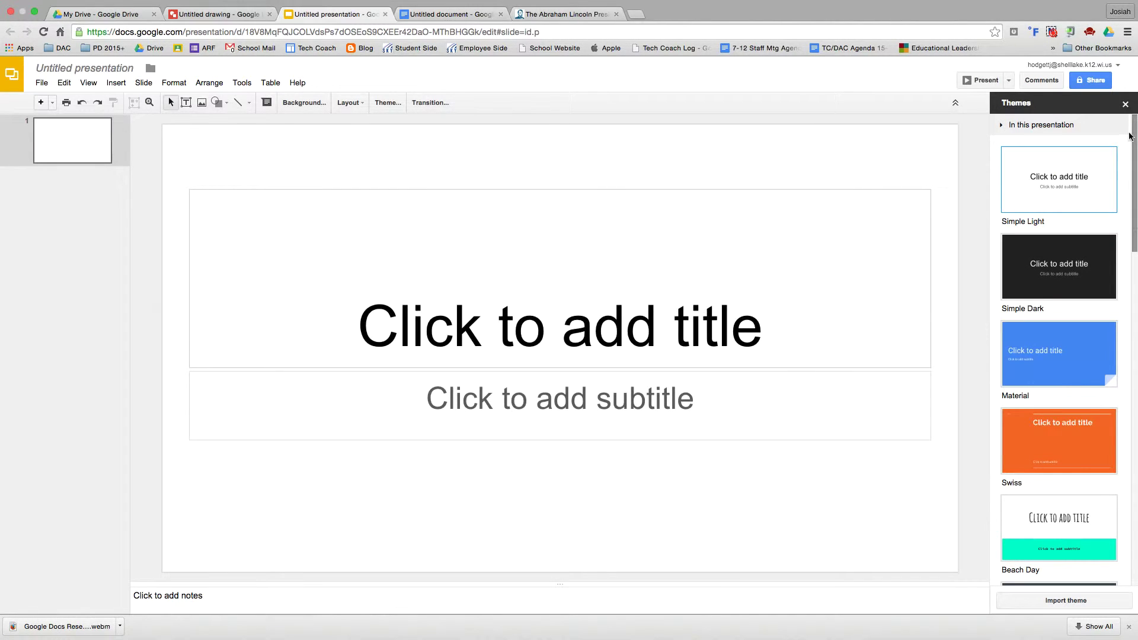
click(1125, 104)
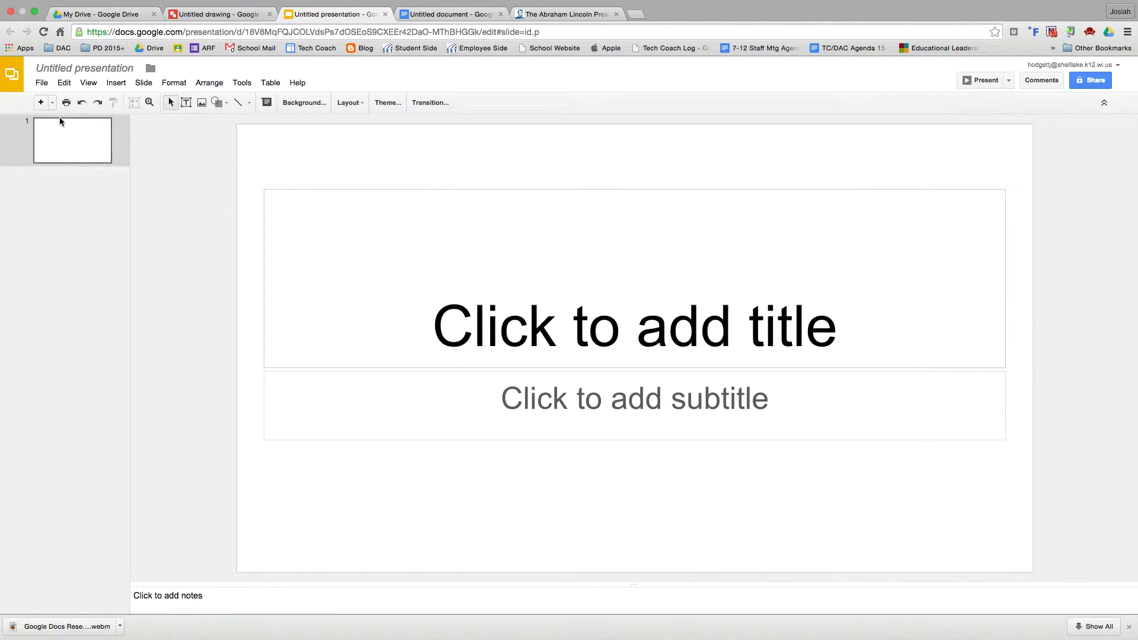
click(40, 102)
click(41, 103)
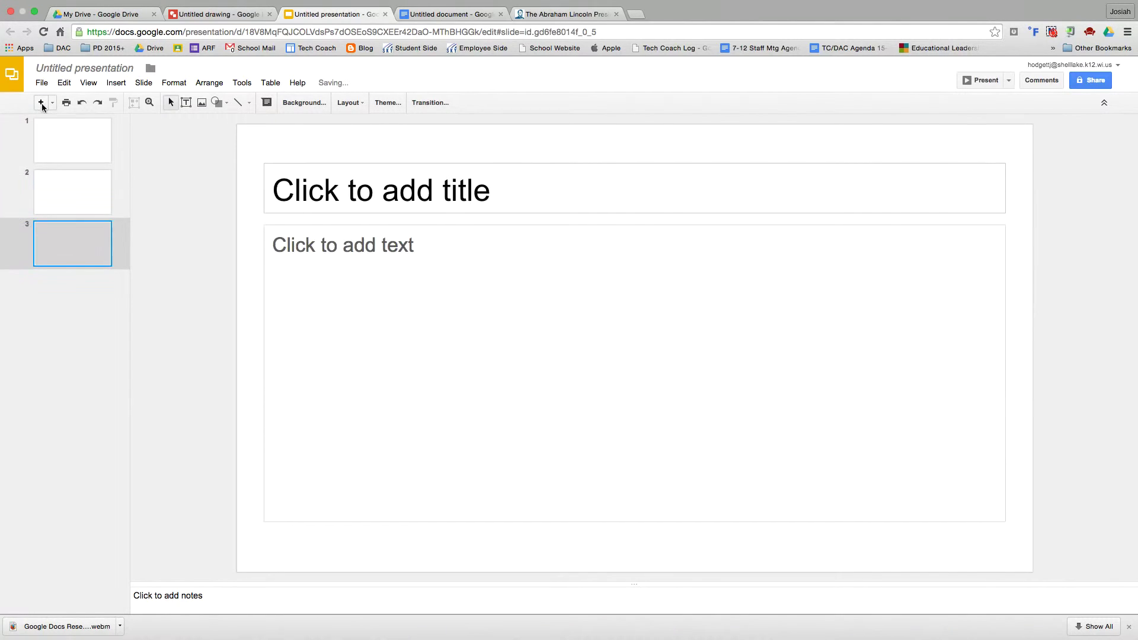
click(56, 186)
click(60, 140)
click(75, 247)
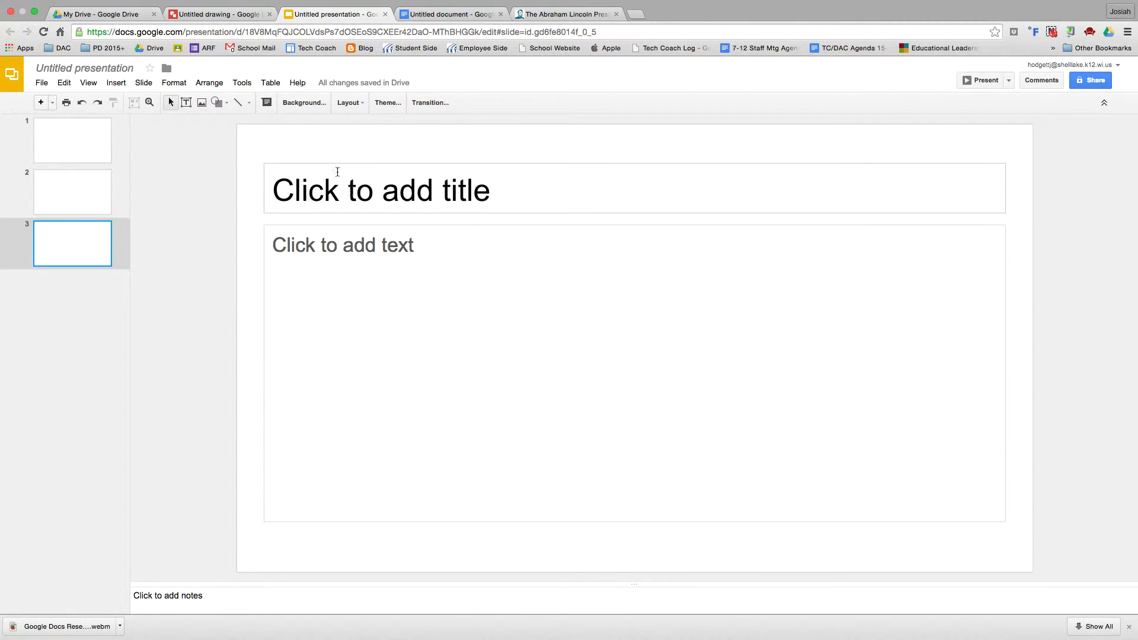
- Open Research and search for 'abe lincoln facts'
click(243, 86)
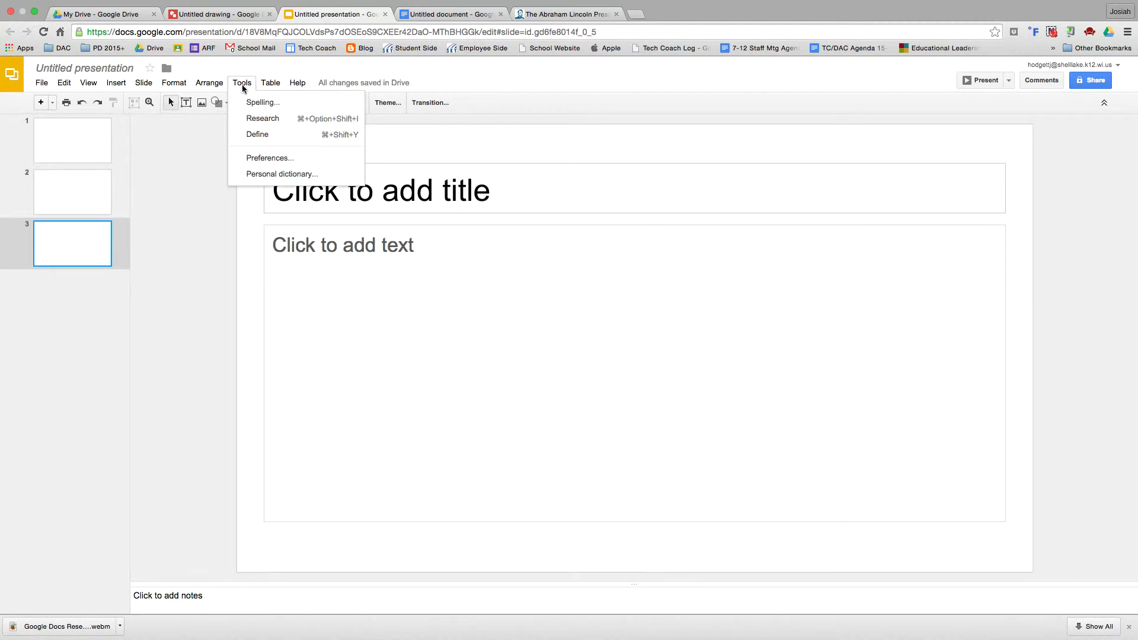
click(262, 121)
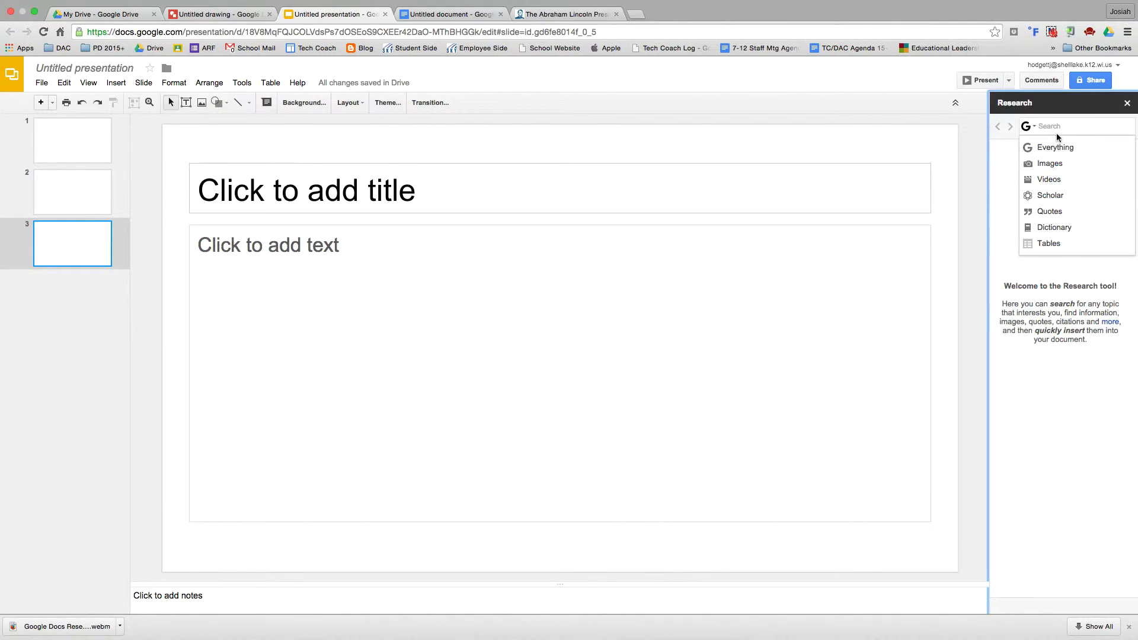
text(abe lincoln)
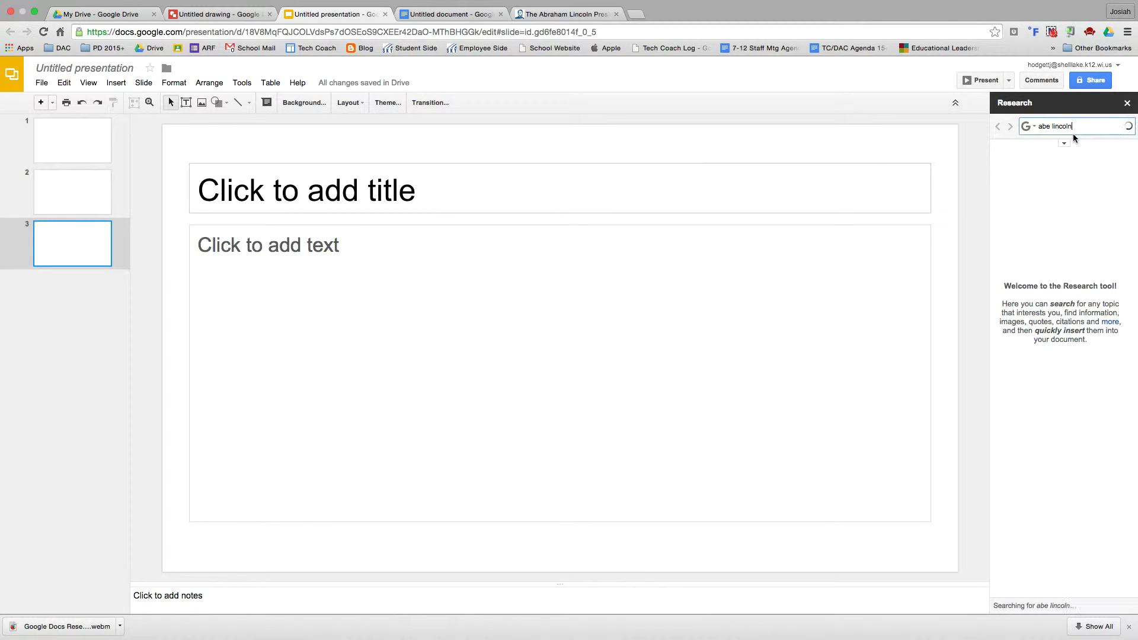
text( facts)
- Title slide 3 'Abe Lincoln - pre-government involvement'
click(411, 202)
click(411, 201)
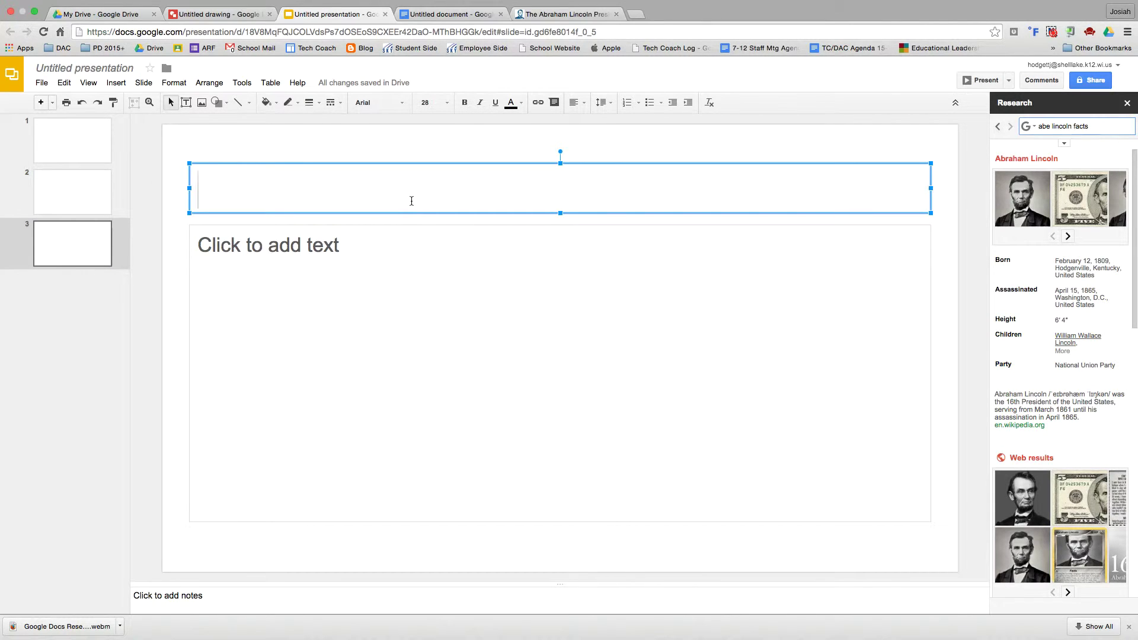
text(Abe Lincol)
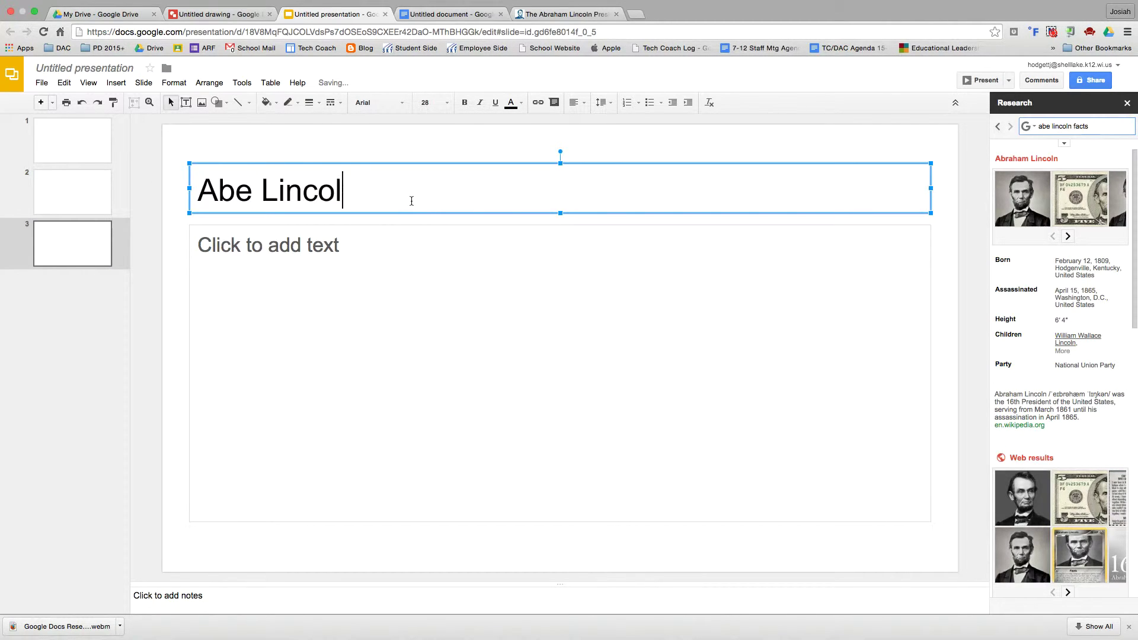
text(n - pre-)
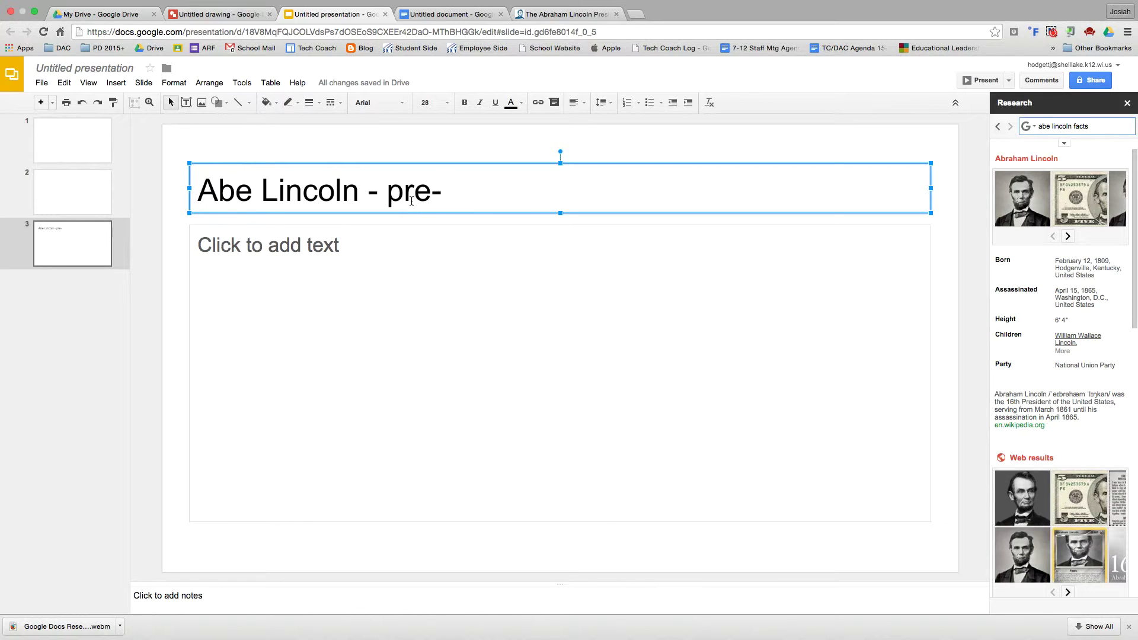
text(governm)
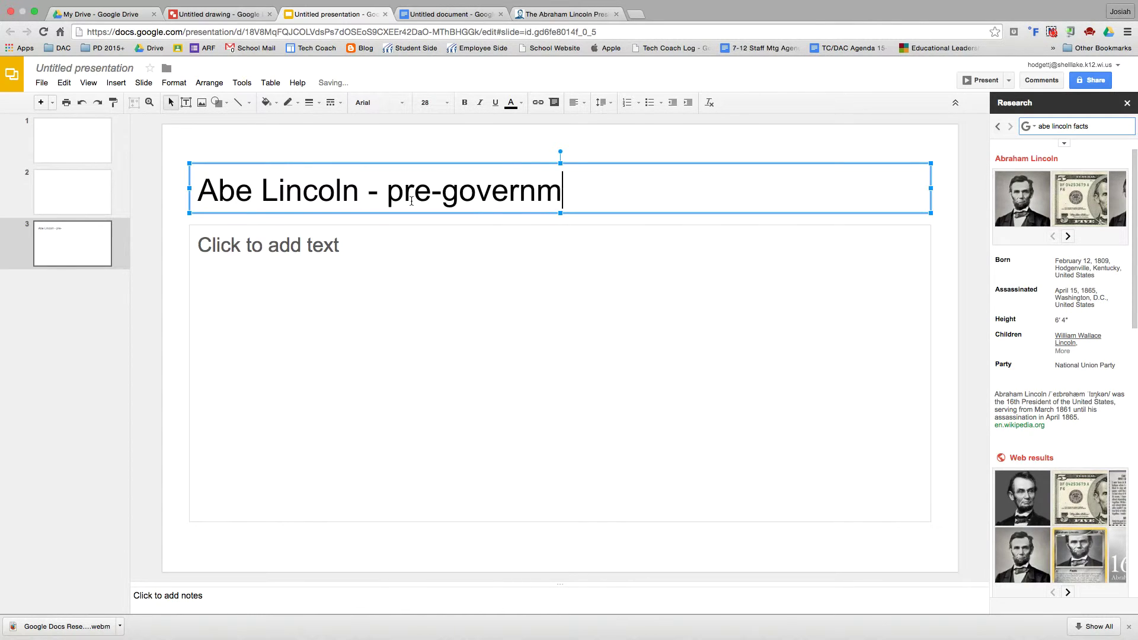
text(ent involvement)
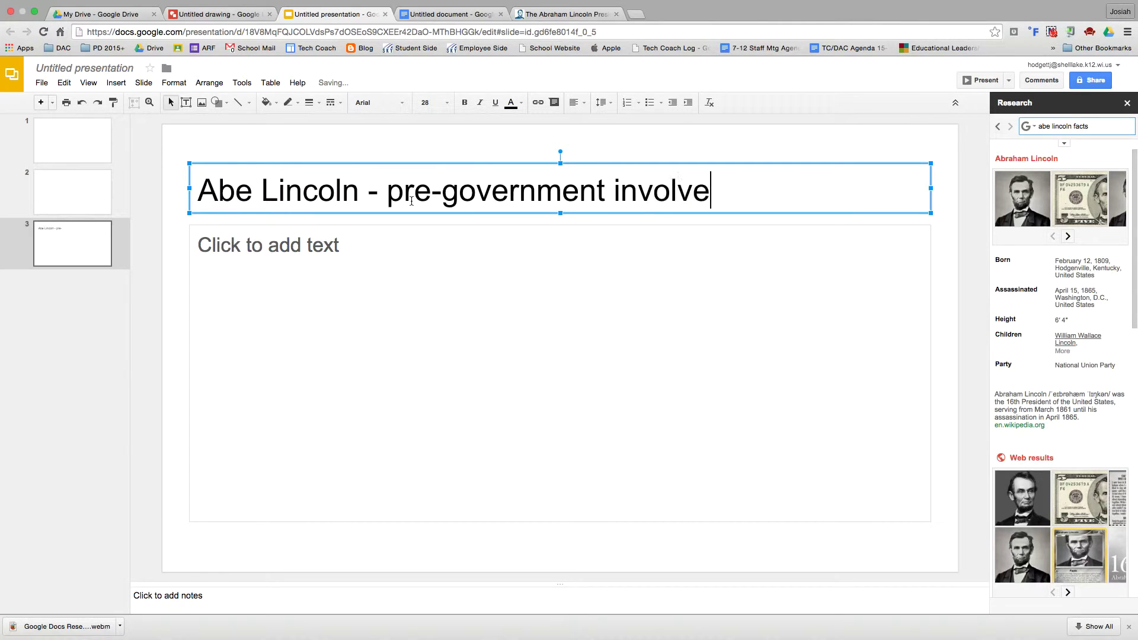
click(428, 262)
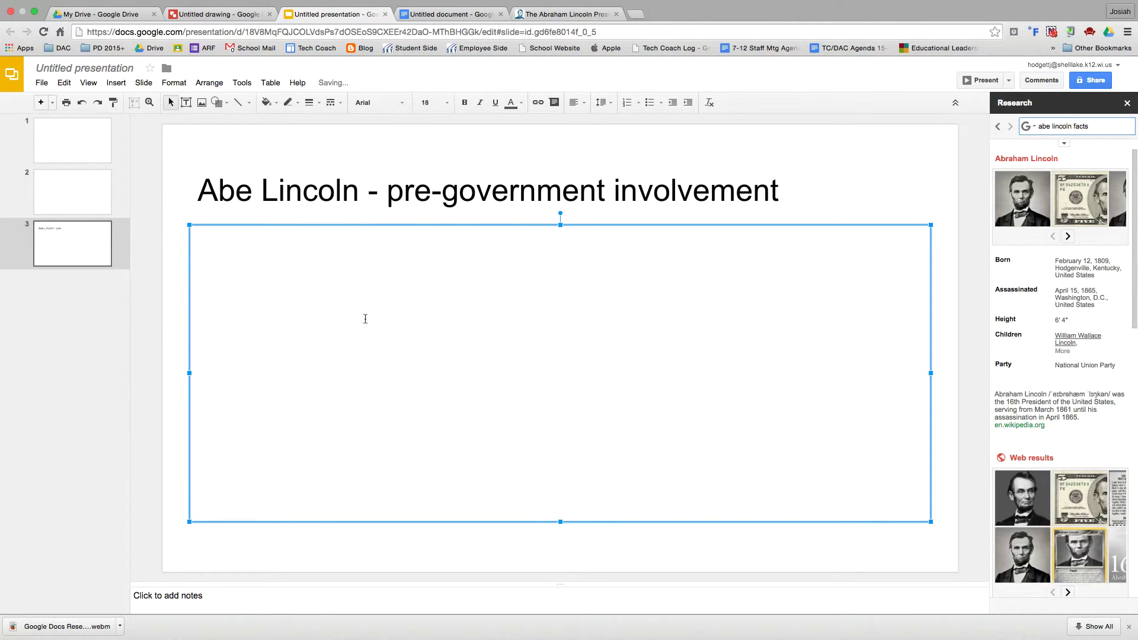
- Scroll the Lincoln results, review slides 2, 1 and 3, close Research, and go to the untitled drawing
scroll(1078, 388, down, 5)
scroll(1081, 391, down, 5)
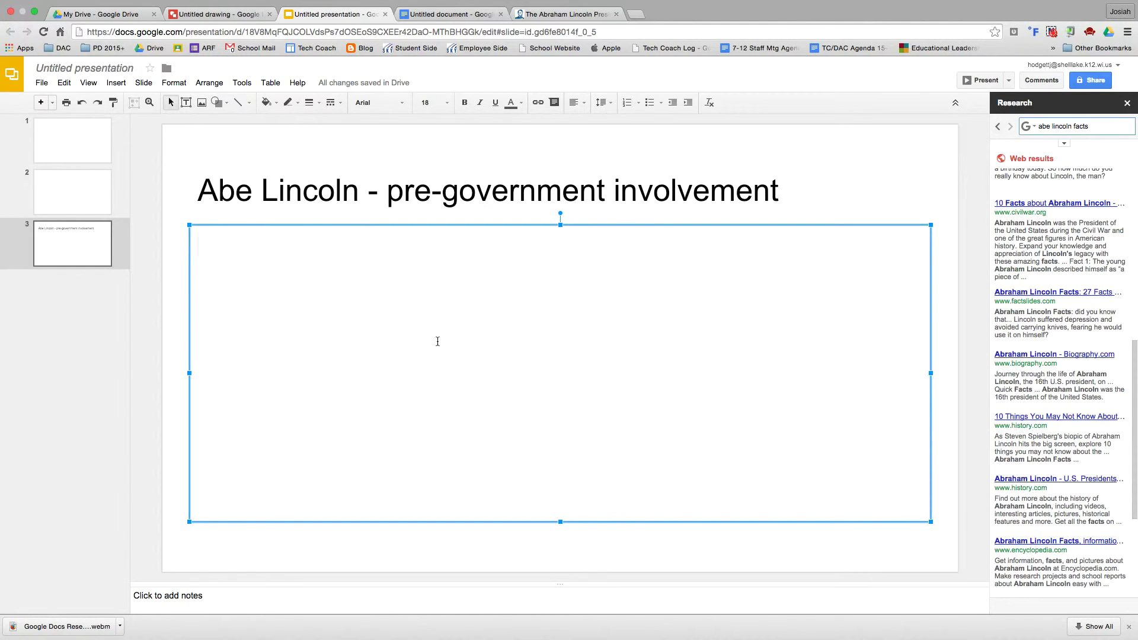
click(66, 184)
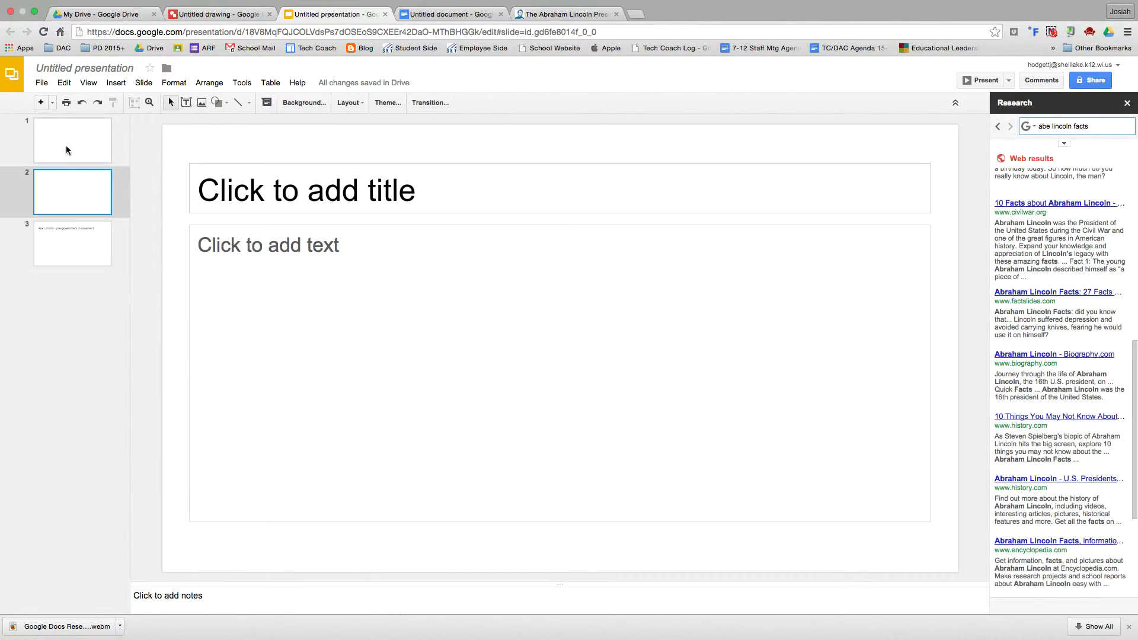
click(66, 143)
click(92, 249)
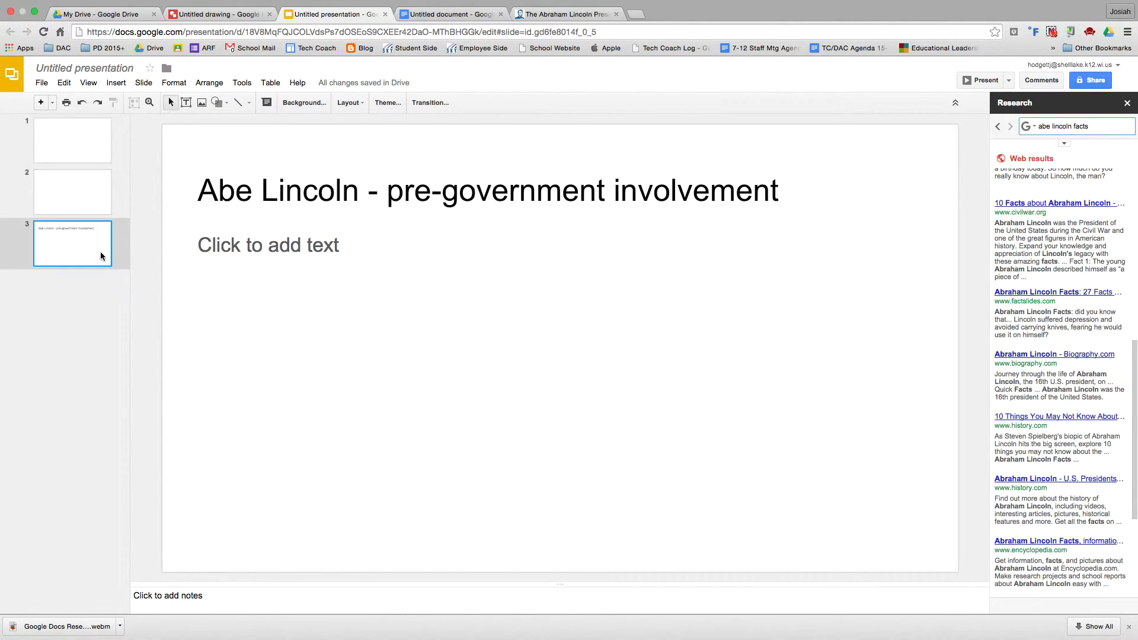
click(1127, 105)
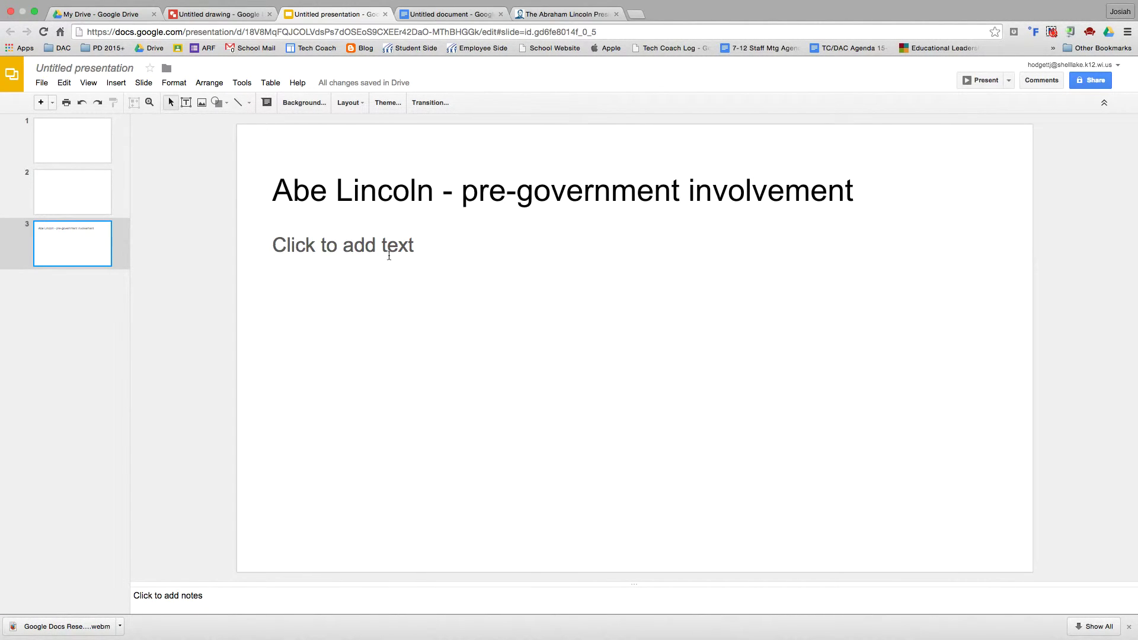
click(217, 14)
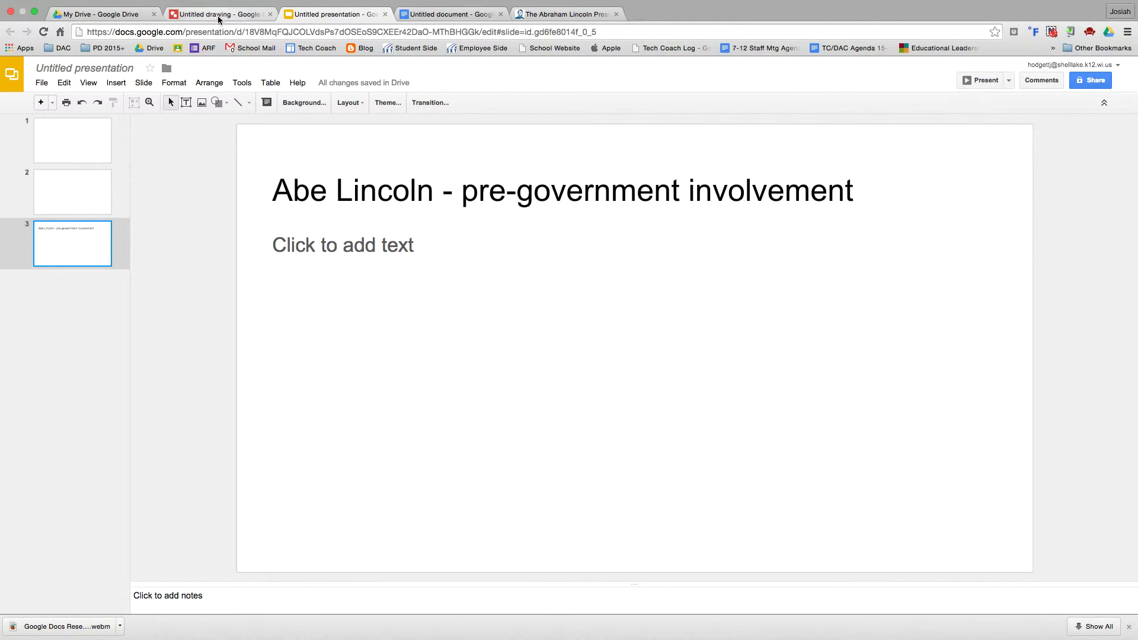
- Close and reopen the Research panel in the drawing
click(1127, 104)
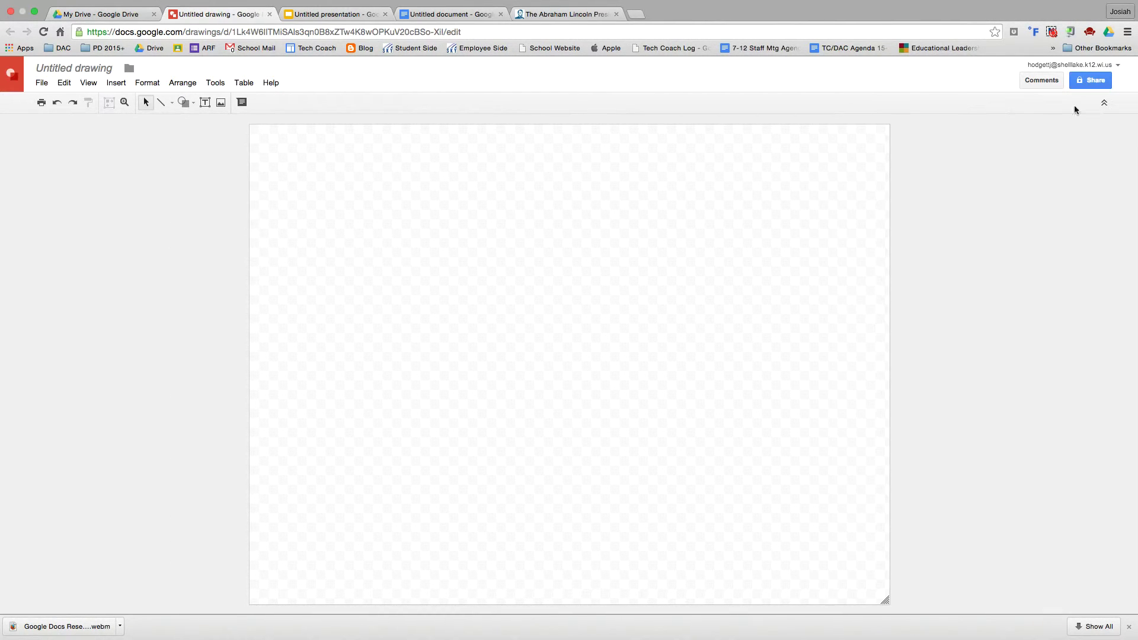
click(224, 84)
click(252, 119)
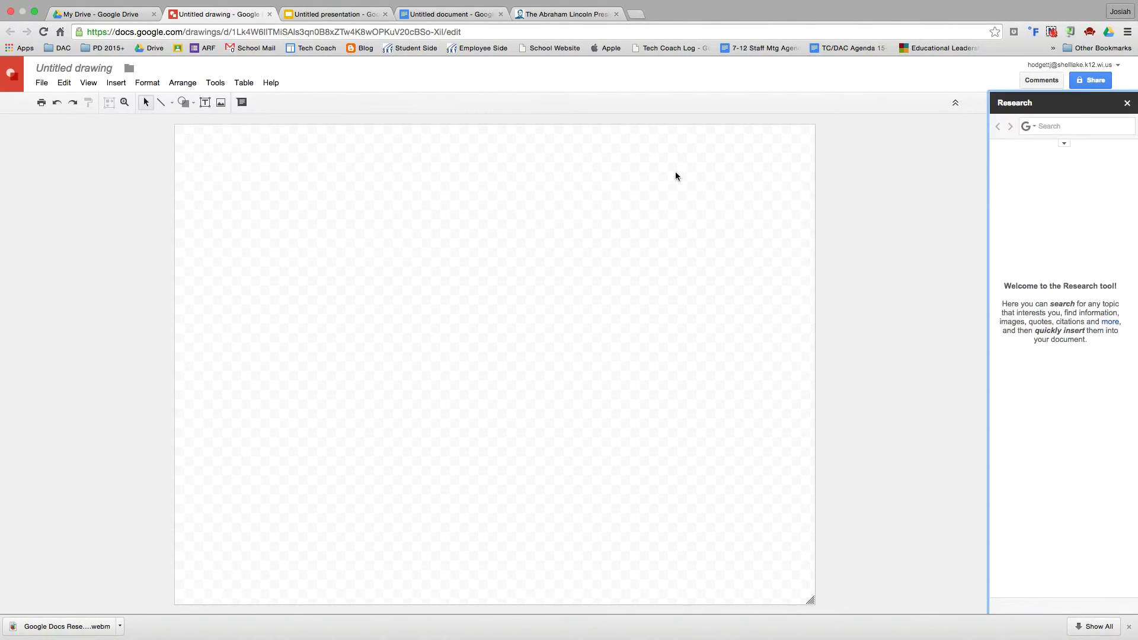
- Switch searches to Images filtered to 'Free to use, share or modify, even commercially'
click(1065, 144)
click(1030, 126)
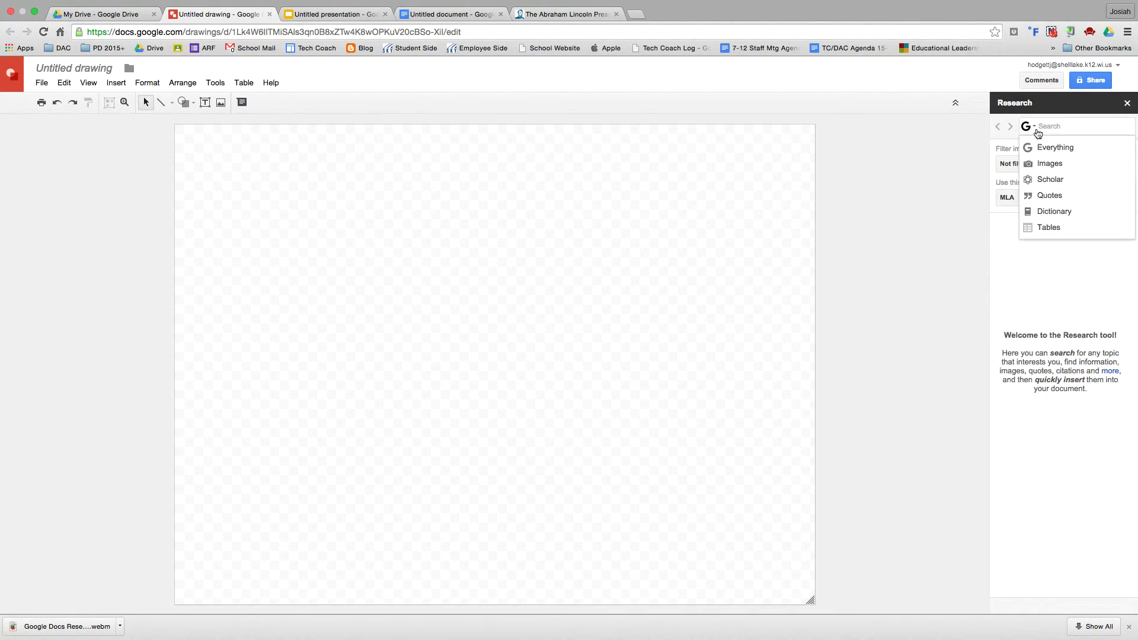
click(1052, 169)
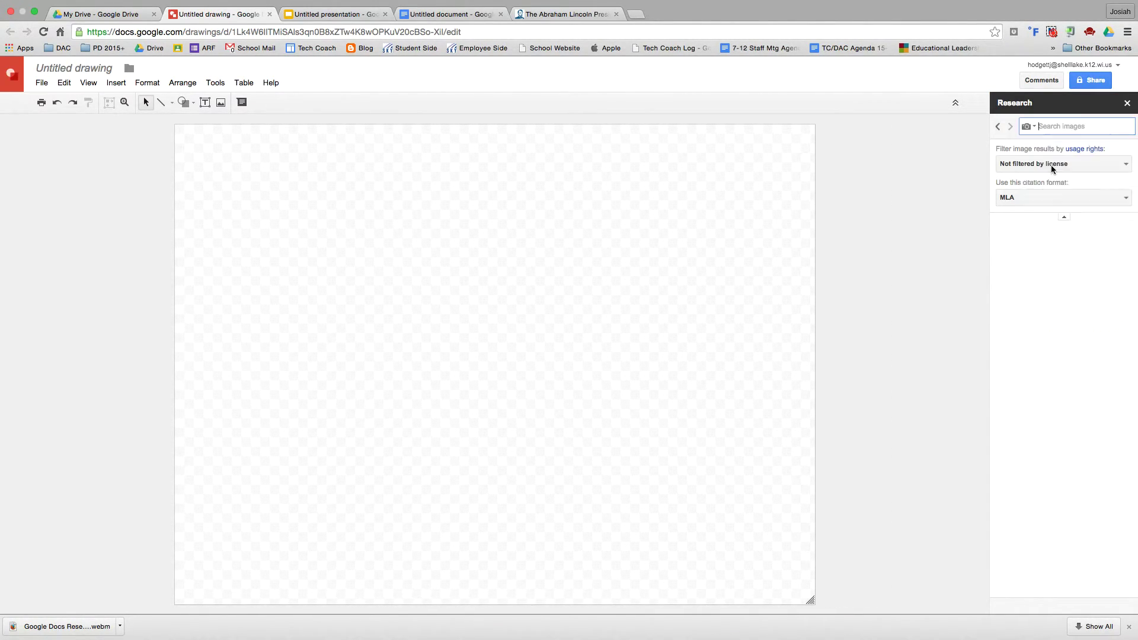
click(1065, 144)
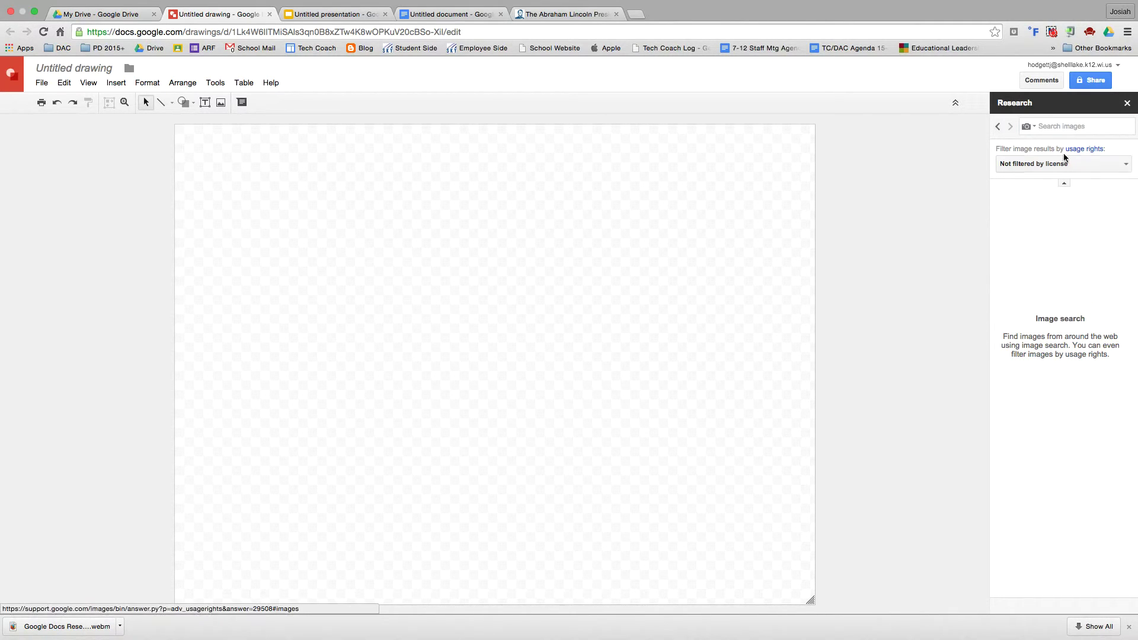
click(1062, 166)
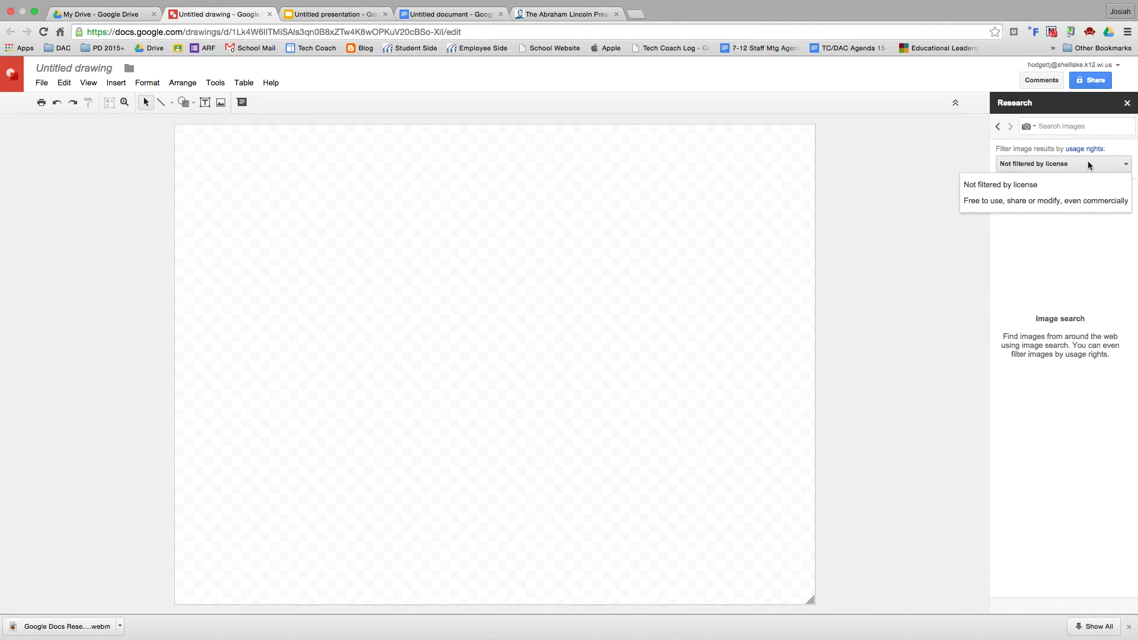
click(1033, 201)
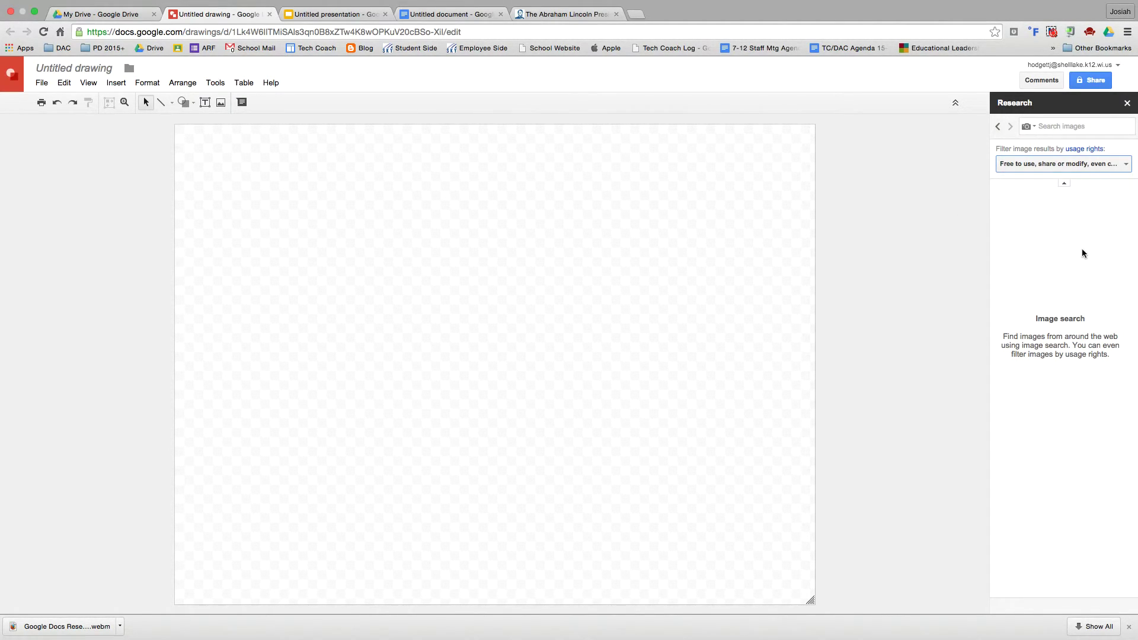
click(1058, 126)
- Search images for 'abe lincoln', drag the colourful pixabay portrait to the canvas top-left, and close Research
text(abe lincoln)
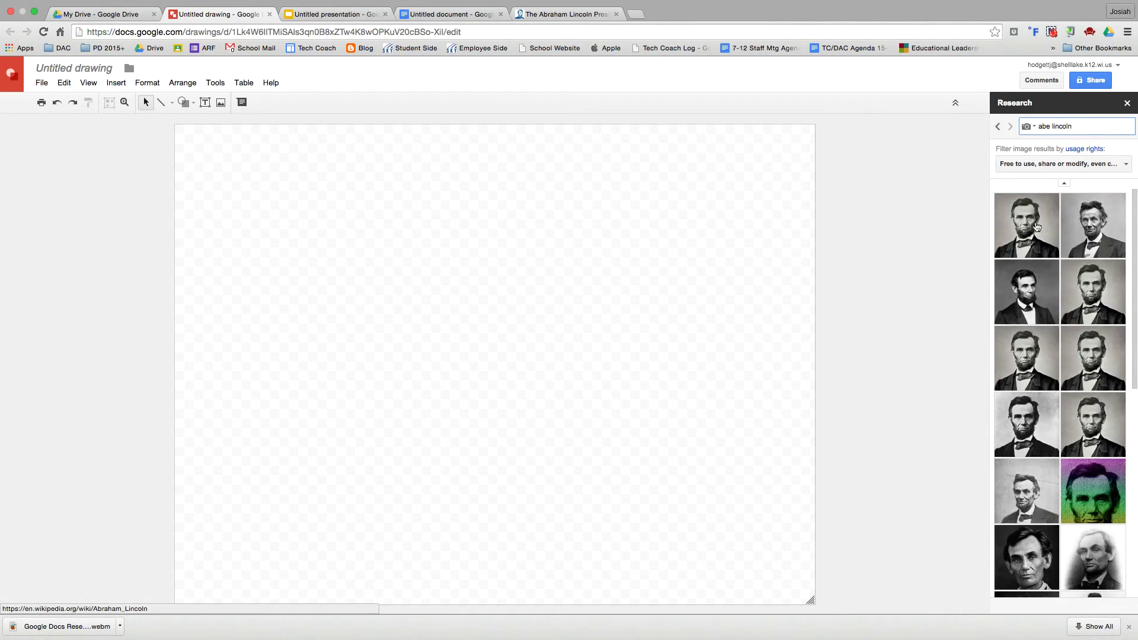
mouse_move(1036, 226)
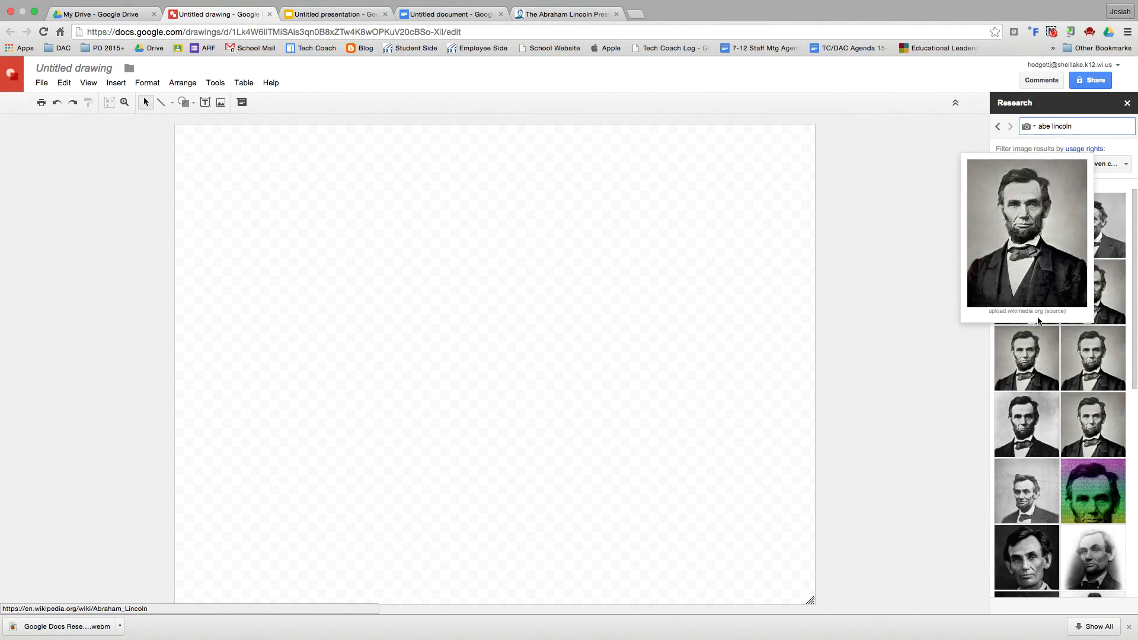
mouse_move(1096, 505)
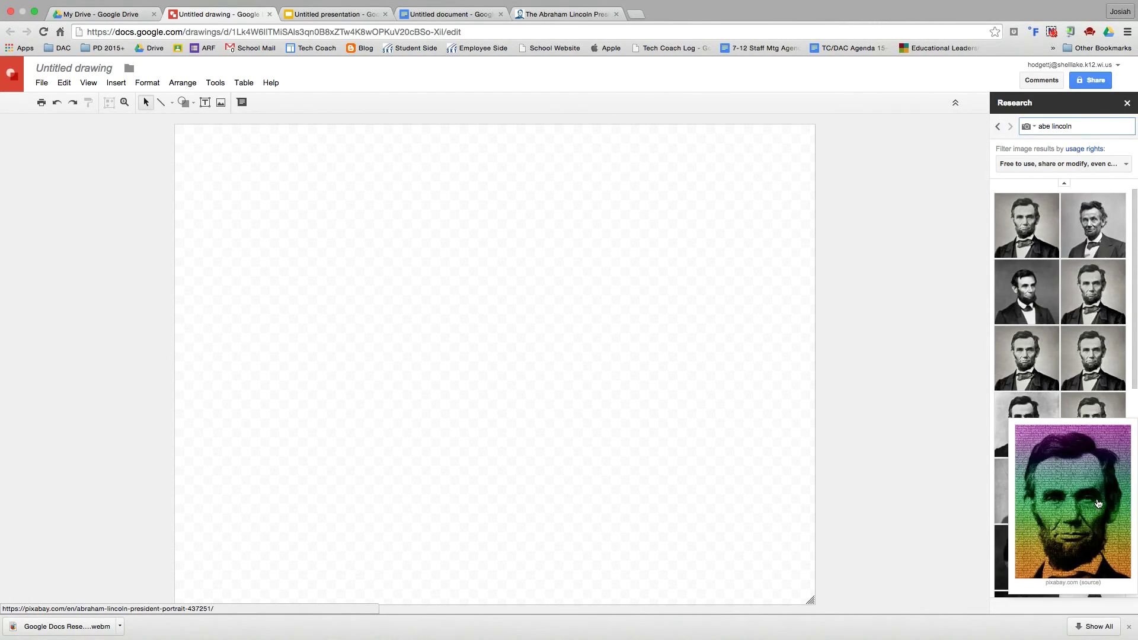
drag(1098, 503, 435, 264)
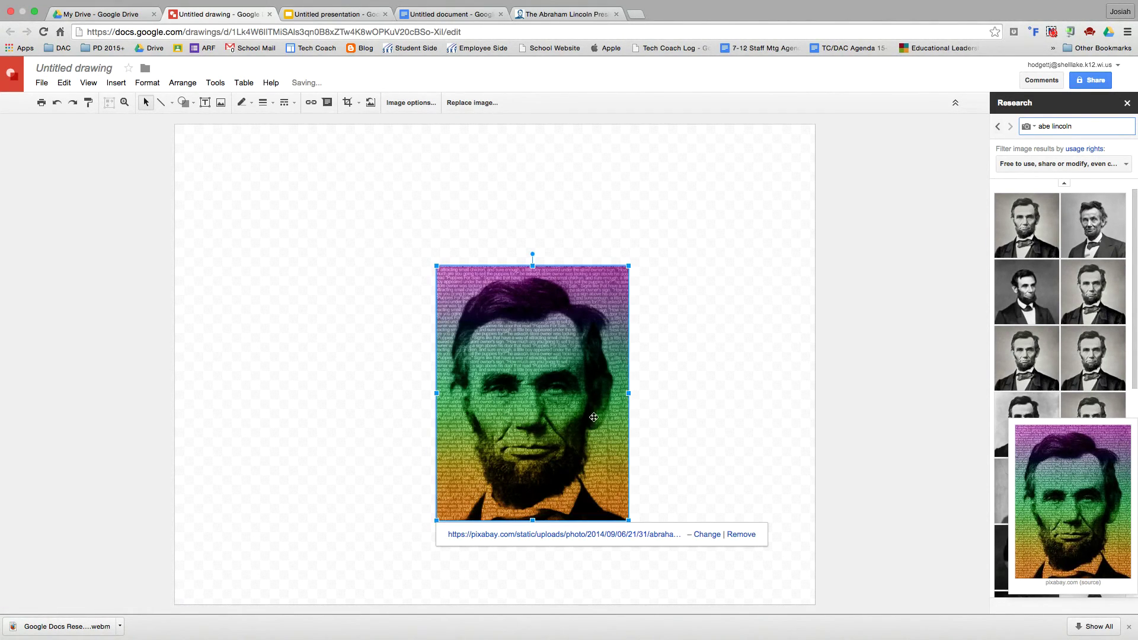
drag(594, 417, 352, 295)
click(1128, 104)
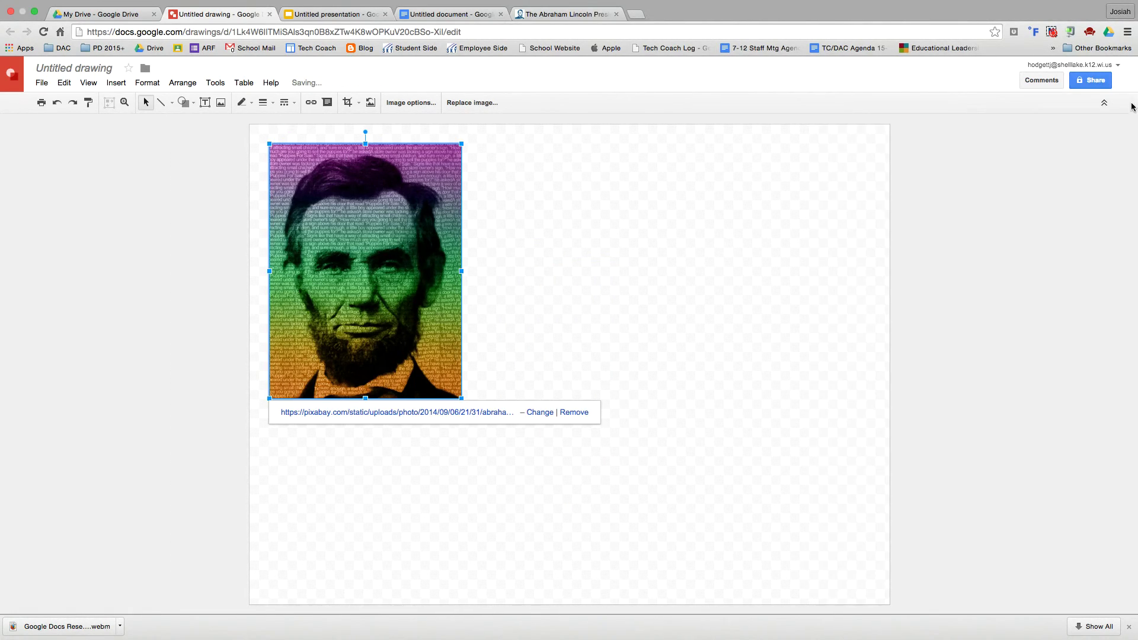
click(645, 340)
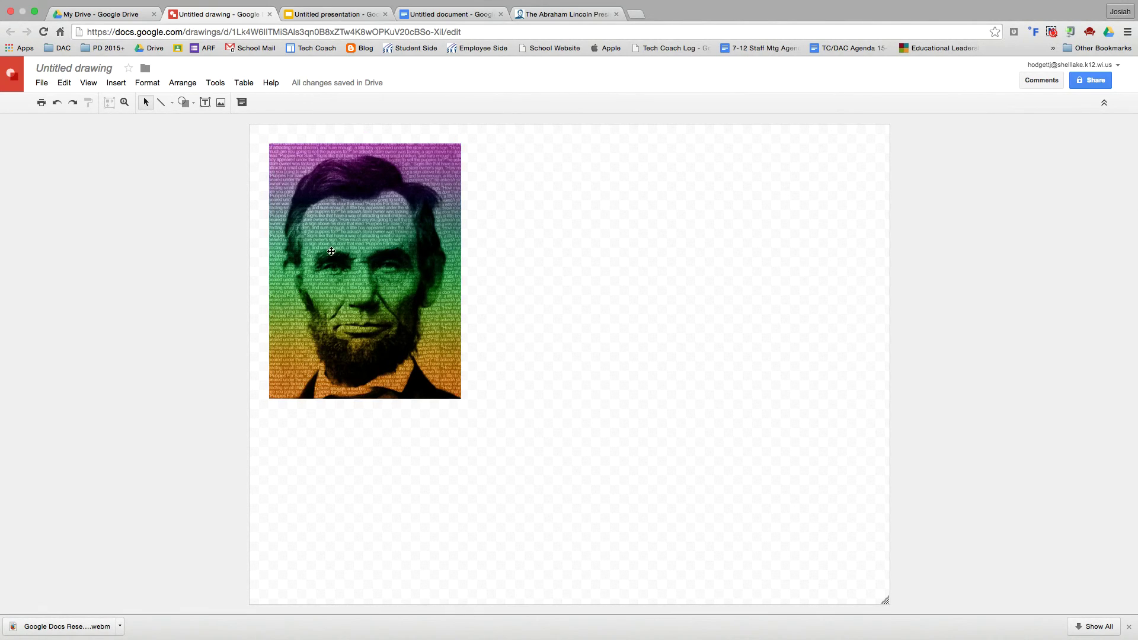
click(426, 13)
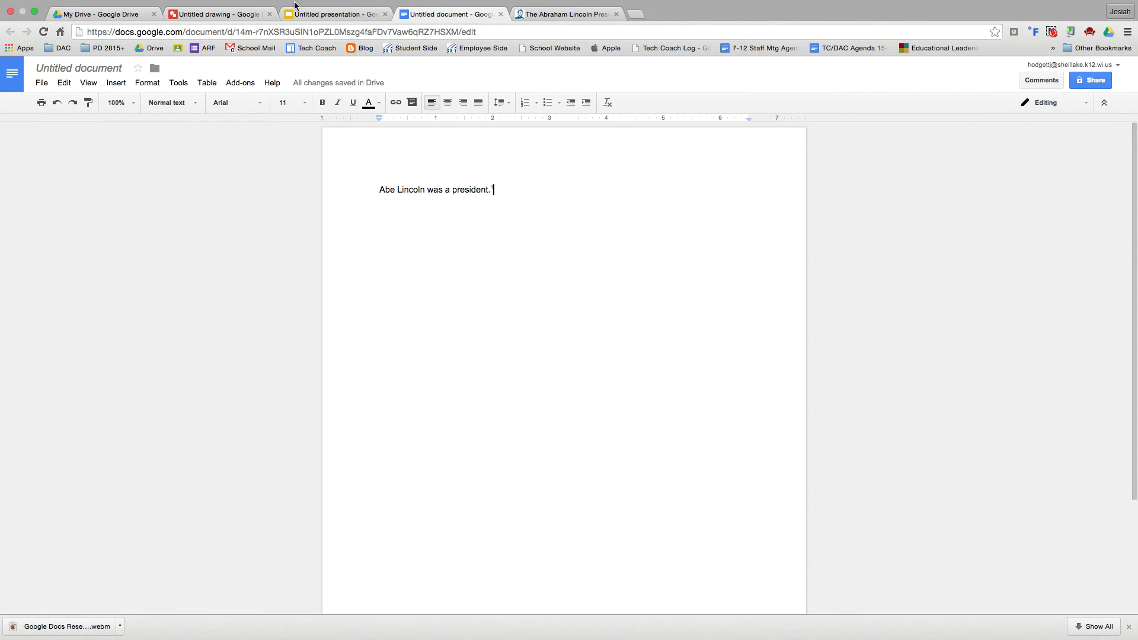
click(327, 16)
click(247, 16)
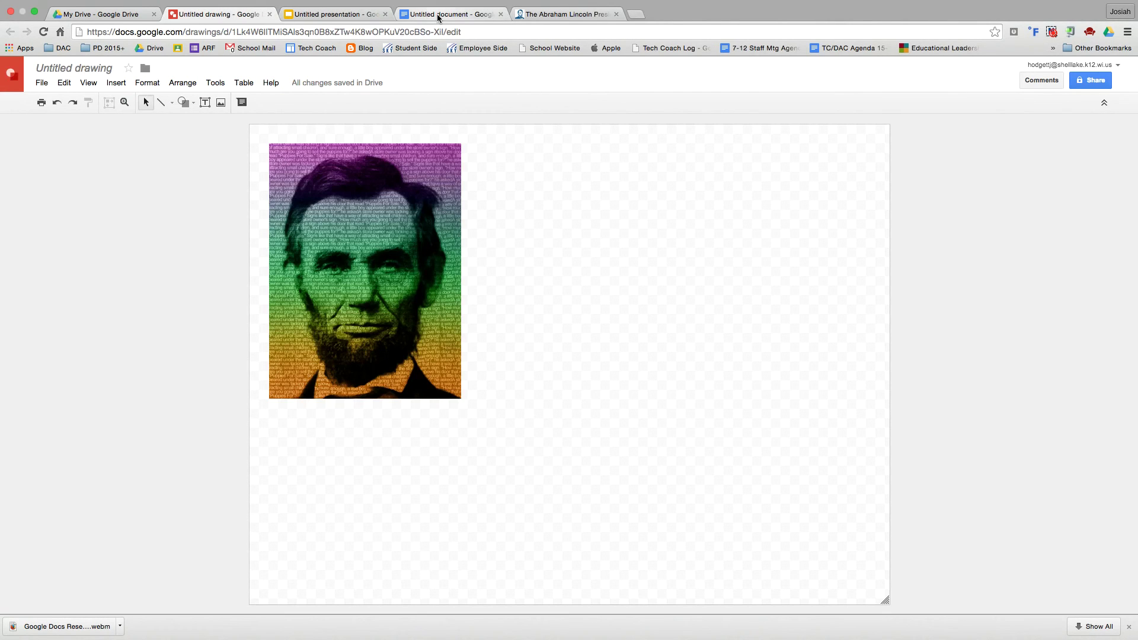